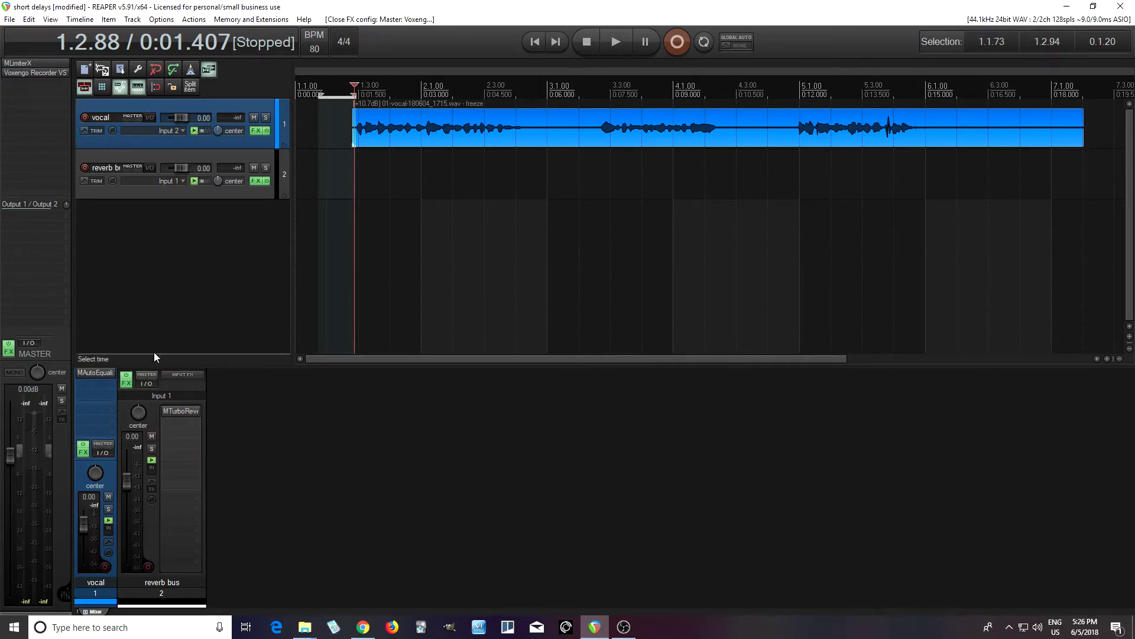
Mute the reverb bus and play the dry vocal, then stop playback.
click(151, 437)
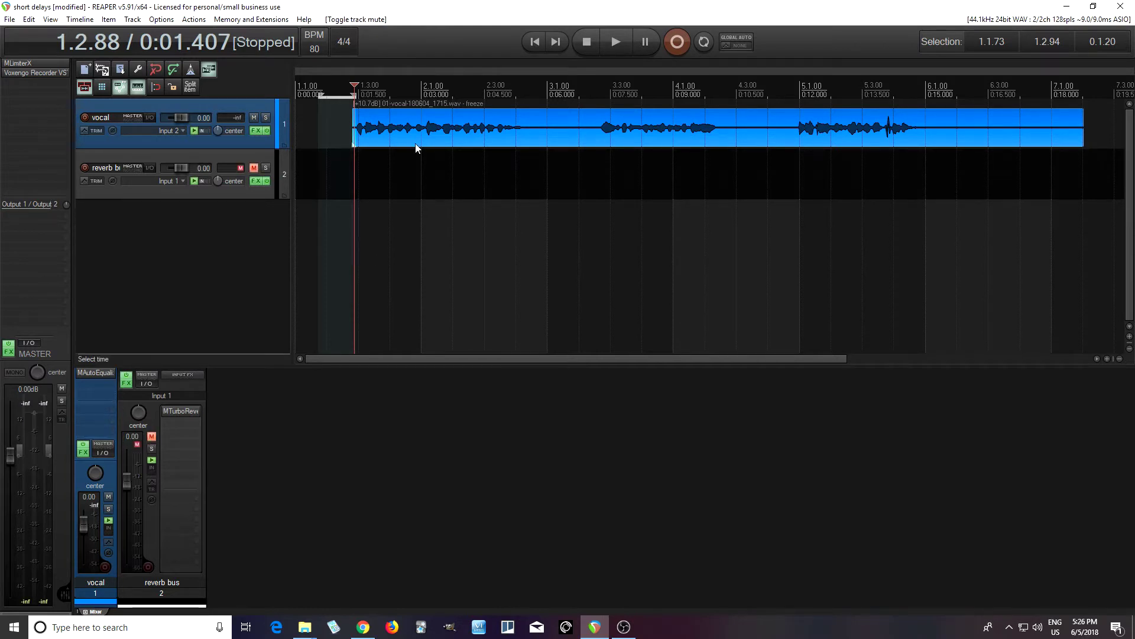
click(623, 48)
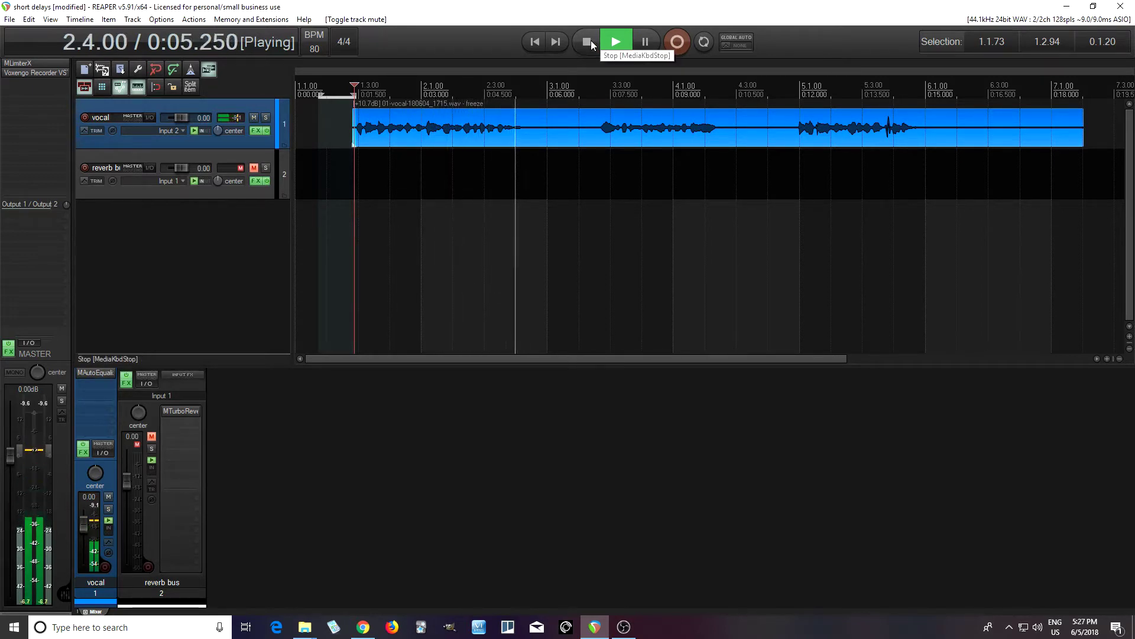
click(590, 40)
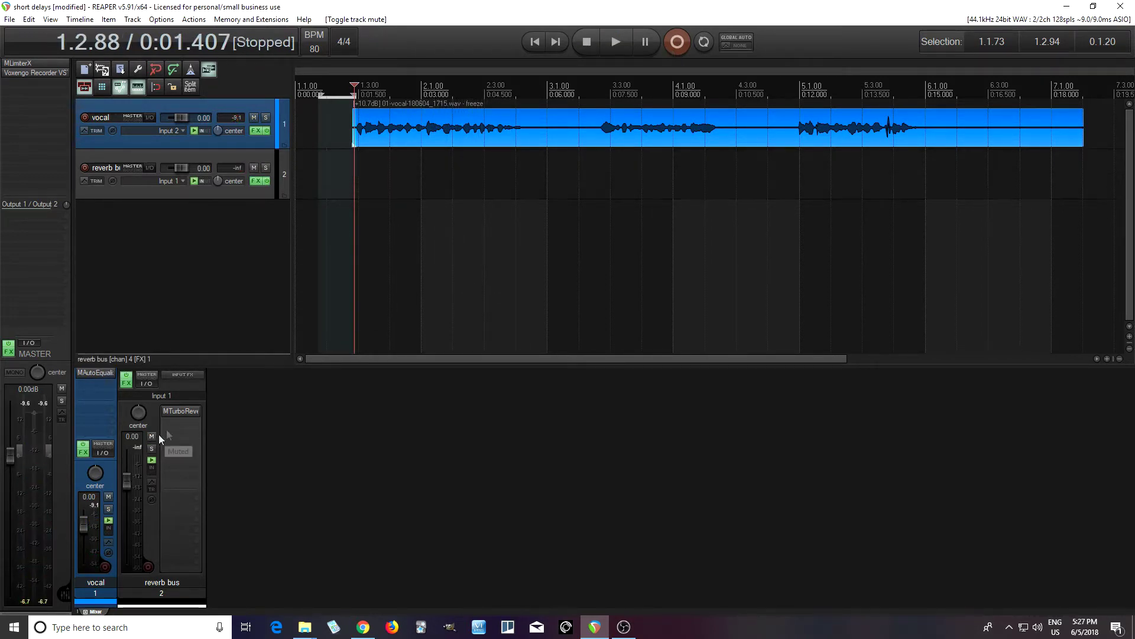
Open MTurboReverb on the reverb bus and add a send from the vocal to it.
click(180, 413)
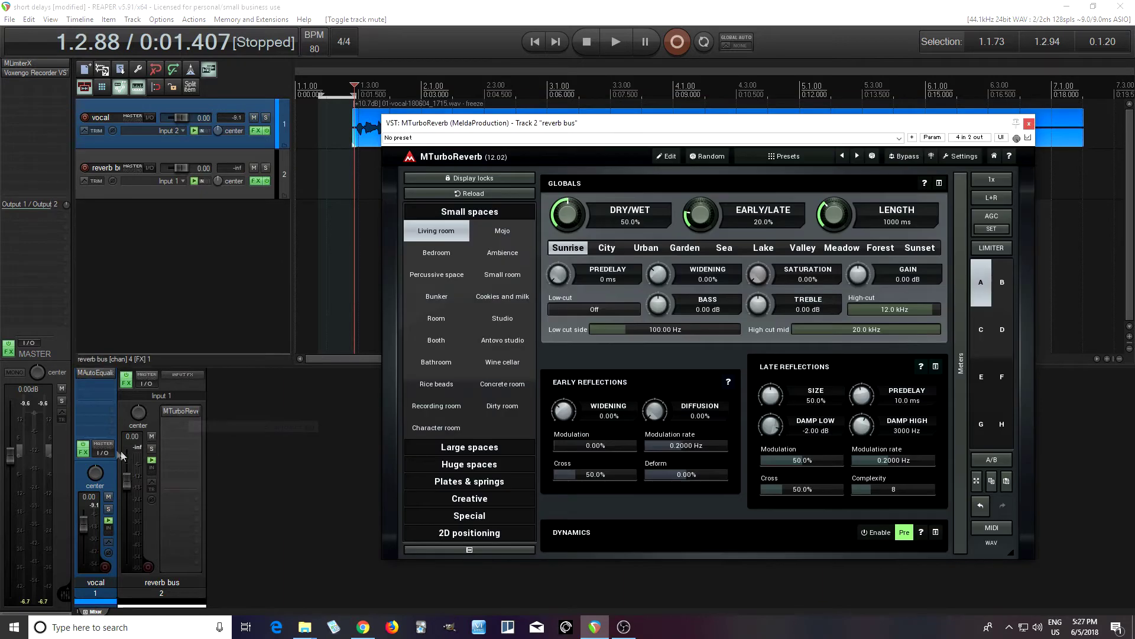
drag(101, 453, 181, 453)
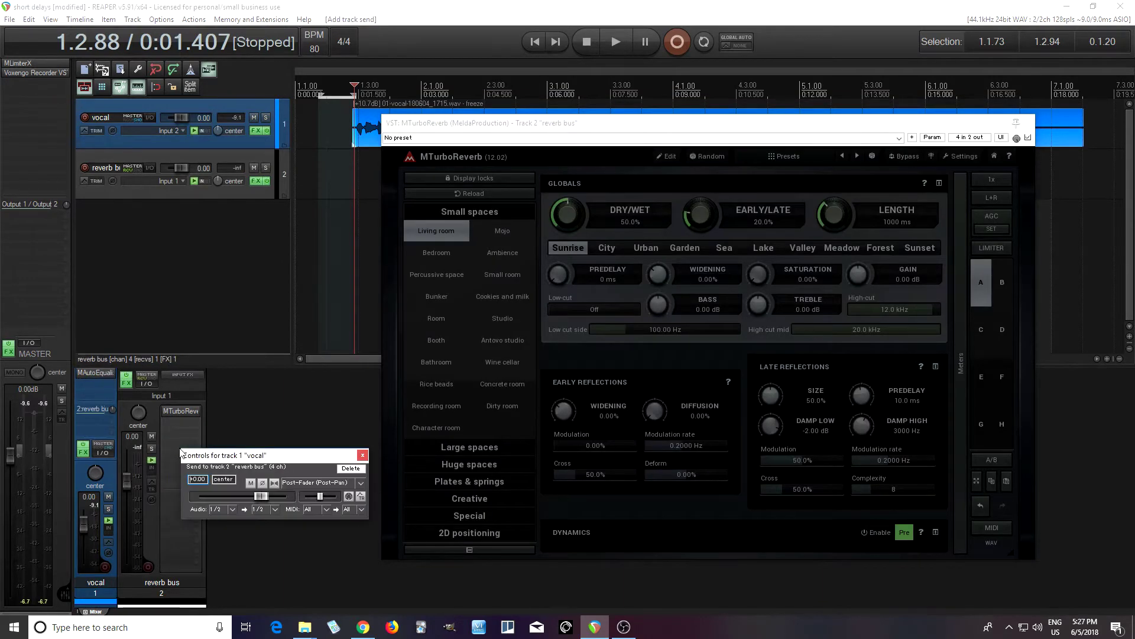
click(362, 455)
drag(679, 124, 592, 101)
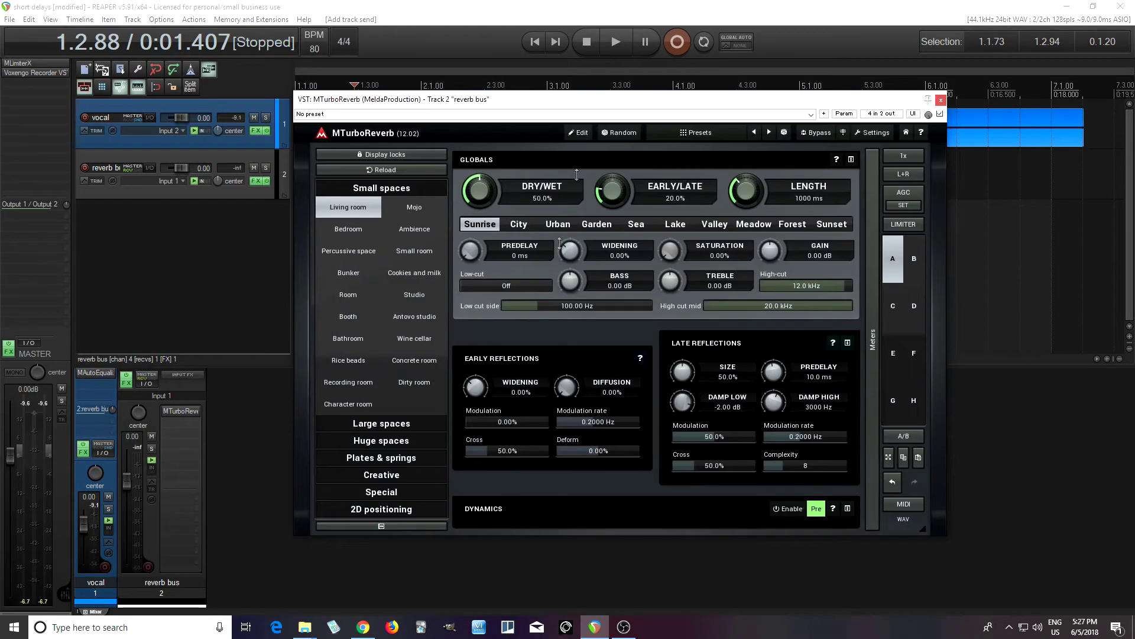
Load the Large spaces Benzaiten preset at 100% dry/wet and play the vocal through it.
click(400, 423)
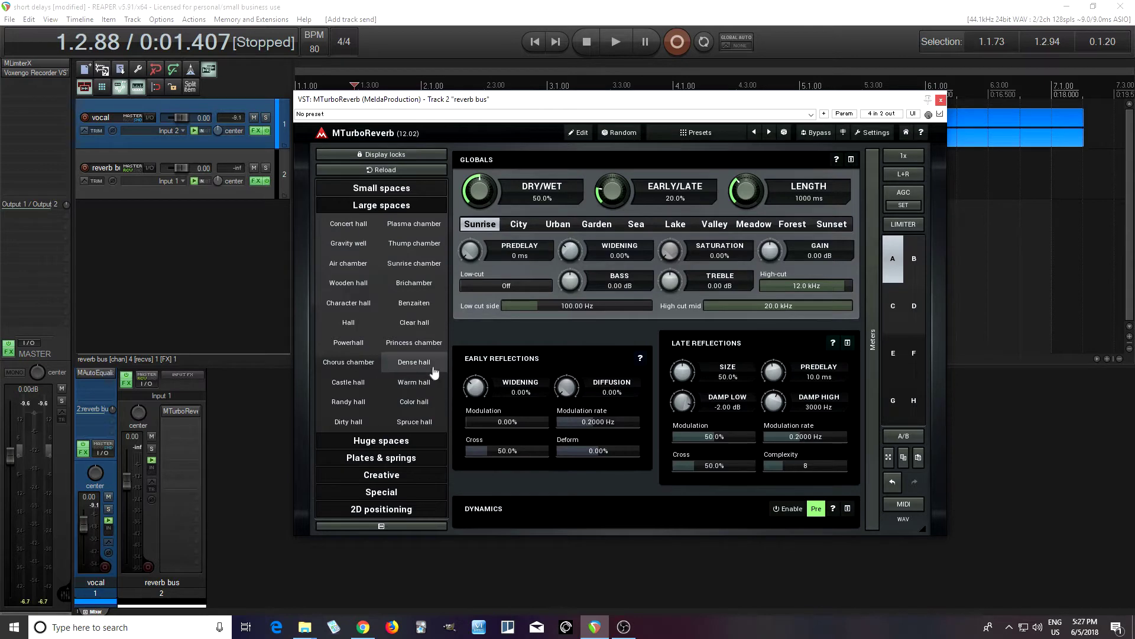
click(432, 305)
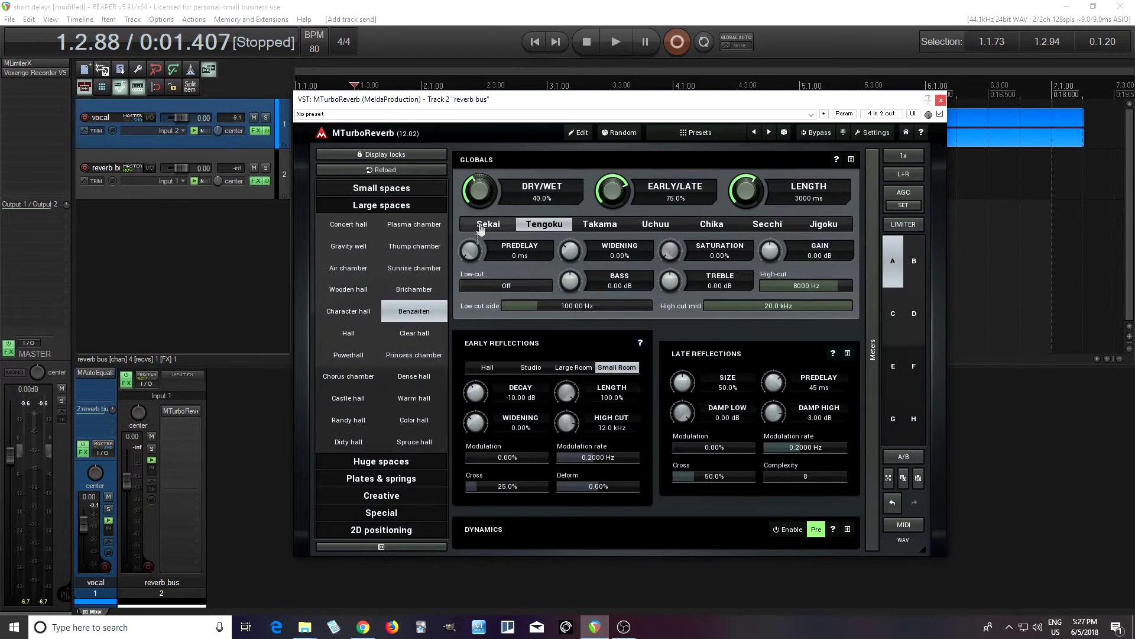
double_click(537, 198)
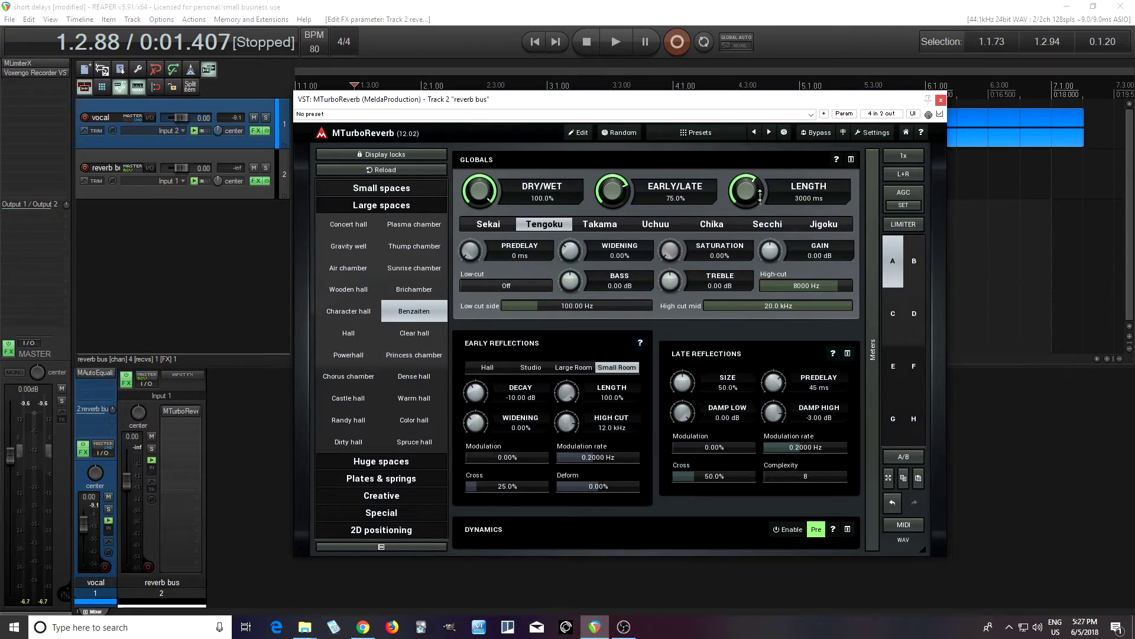
drag(704, 107, 775, 174)
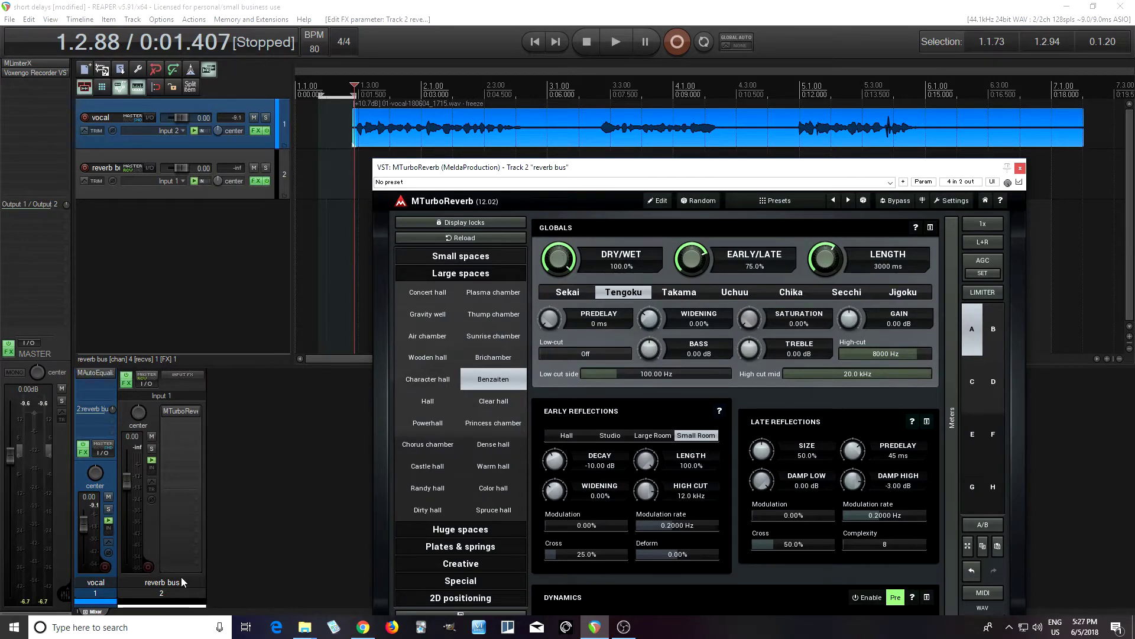
click(627, 45)
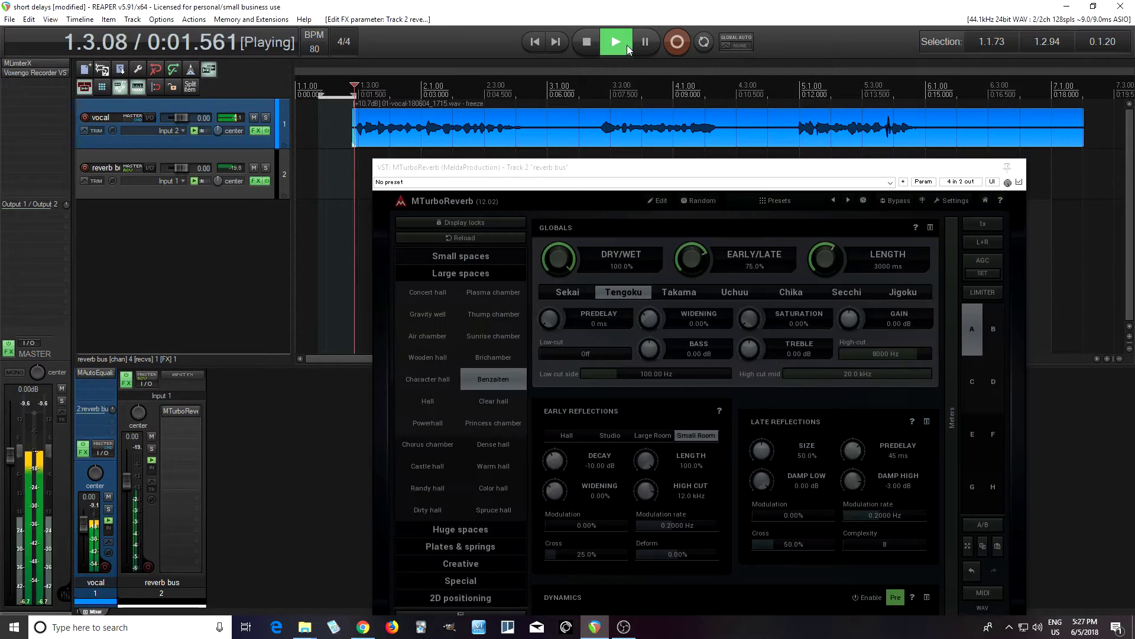
click(591, 44)
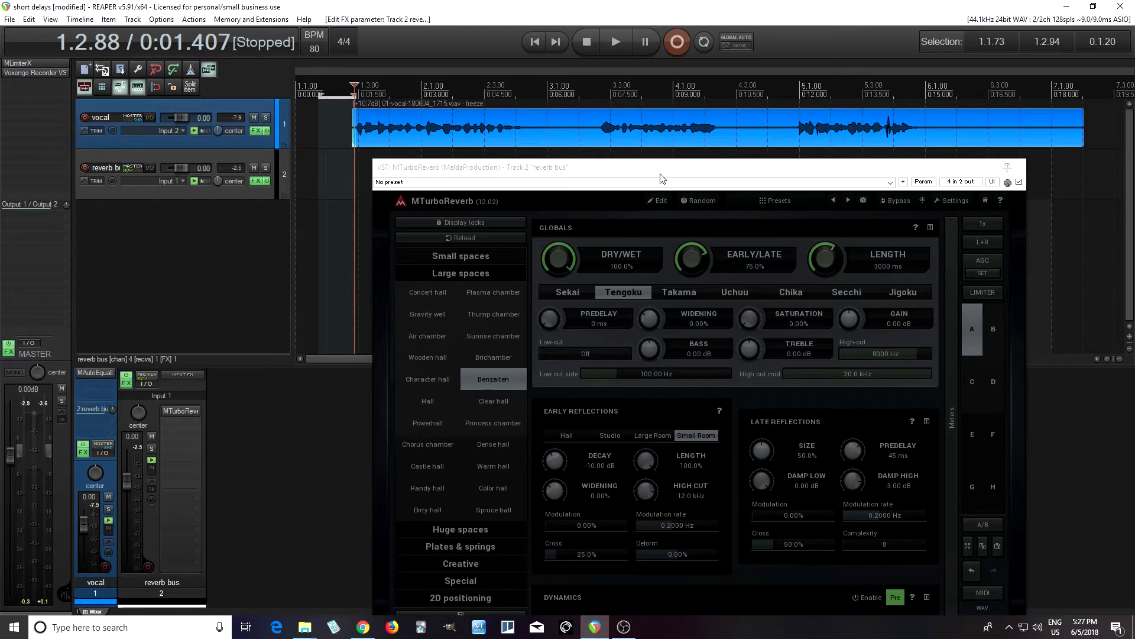
drag(661, 173, 638, 129)
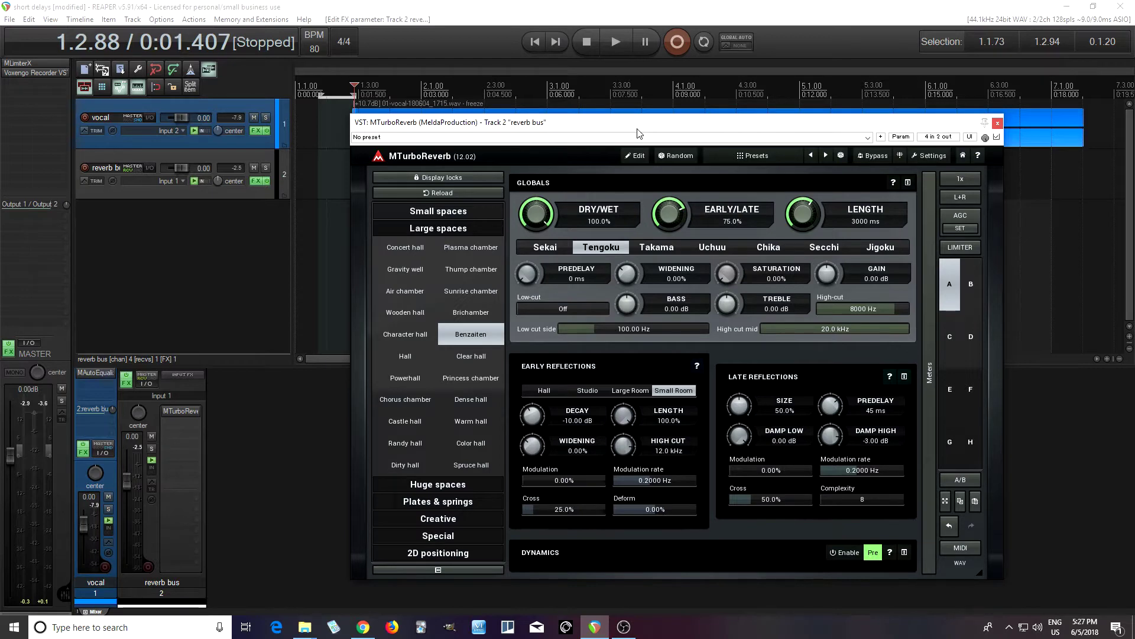
drag(639, 132, 617, 127)
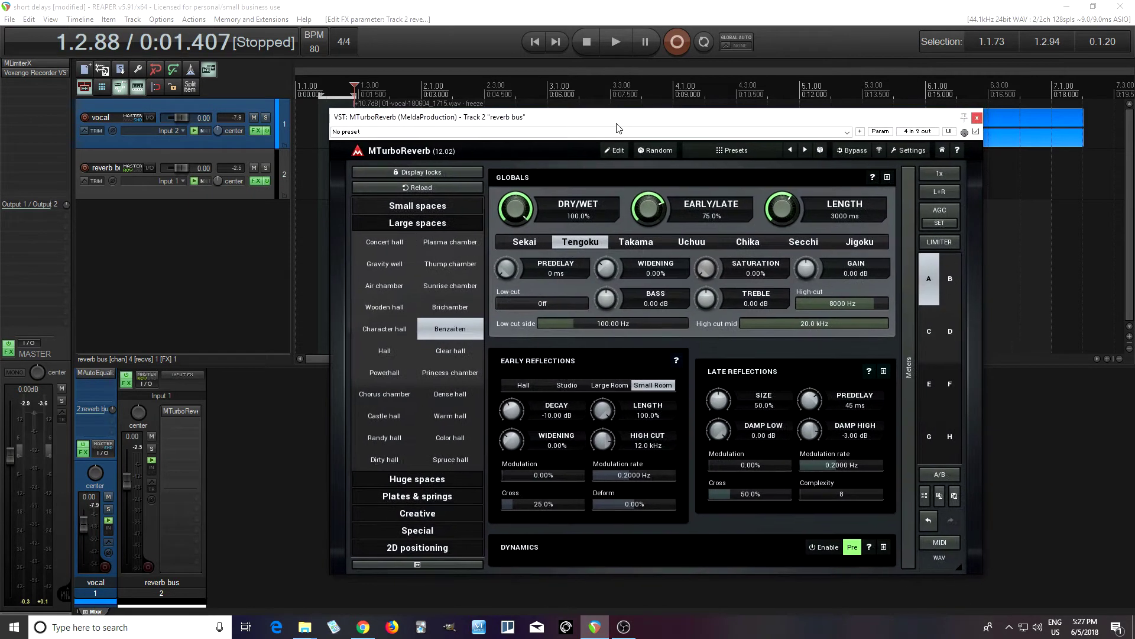
Enable MTurboReverb's Dynamics, collapse the preset list, and lower the gate threshold to -80 dB.
click(884, 547)
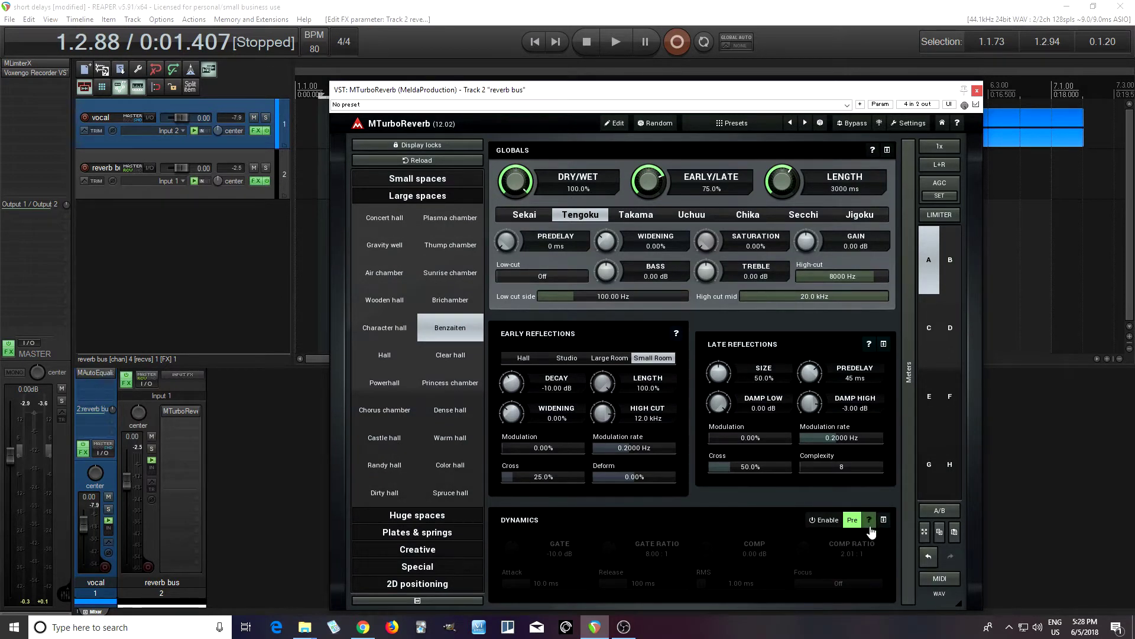
click(832, 523)
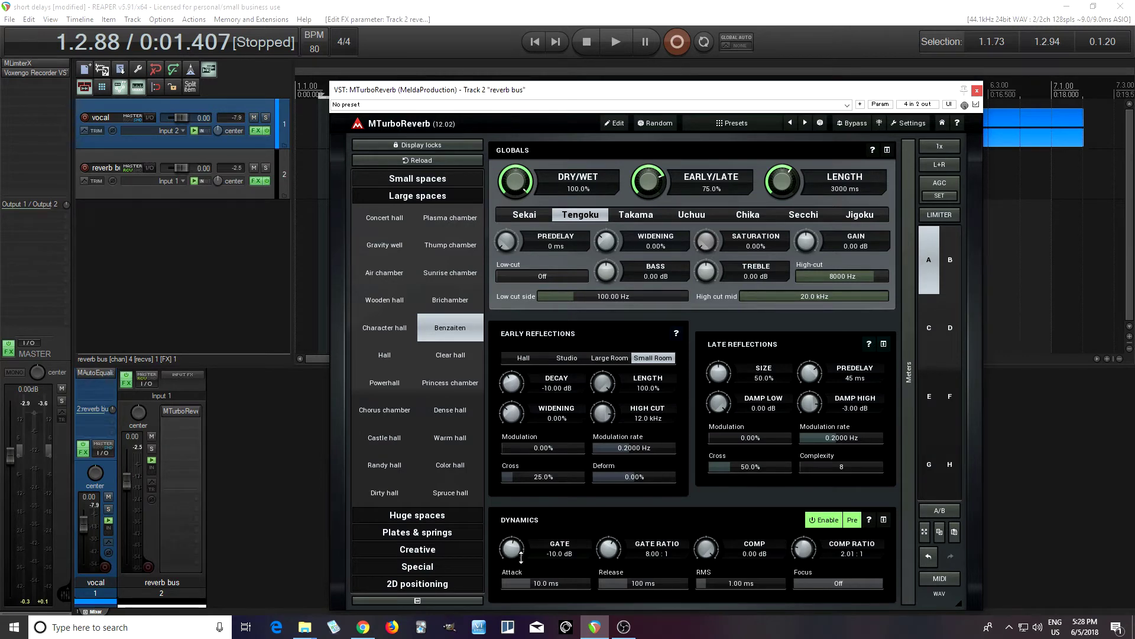
click(451, 600)
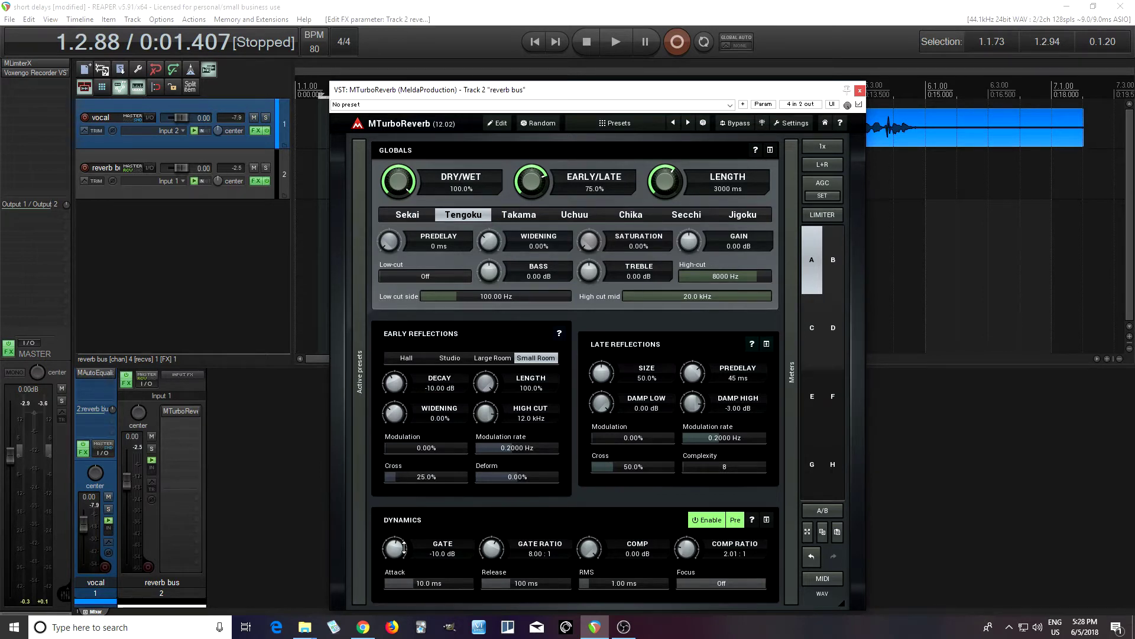
mouse_move(394, 548)
mouse_down()
mouse_move(395, 531)
mouse_move(394, 568)
mouse_up()
drag(619, 83, 612, 56)
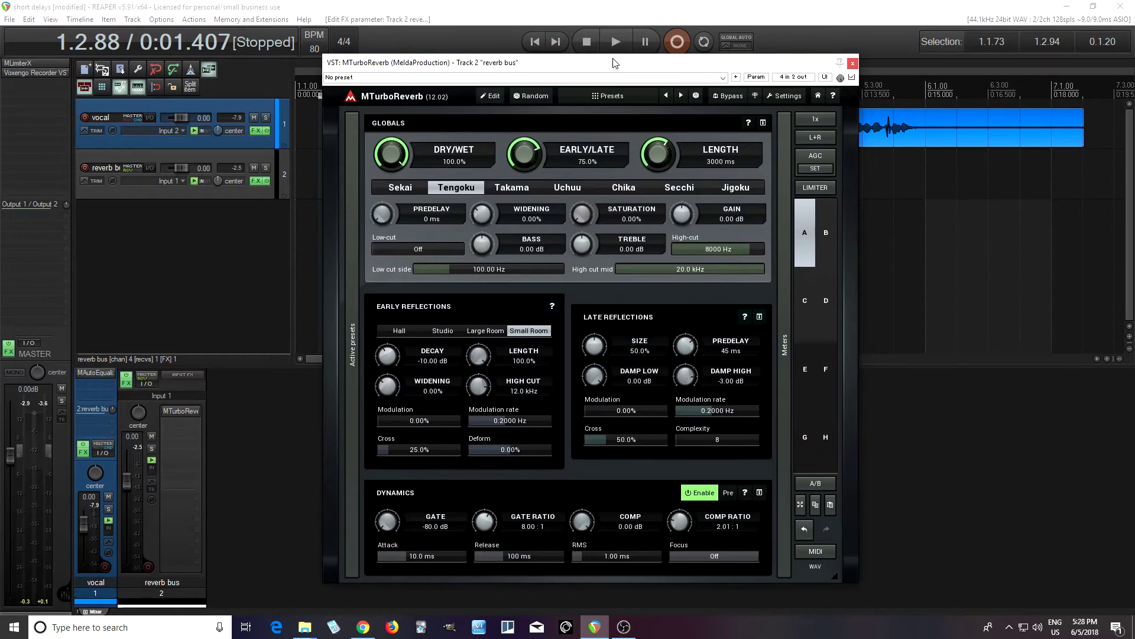
click(786, 365)
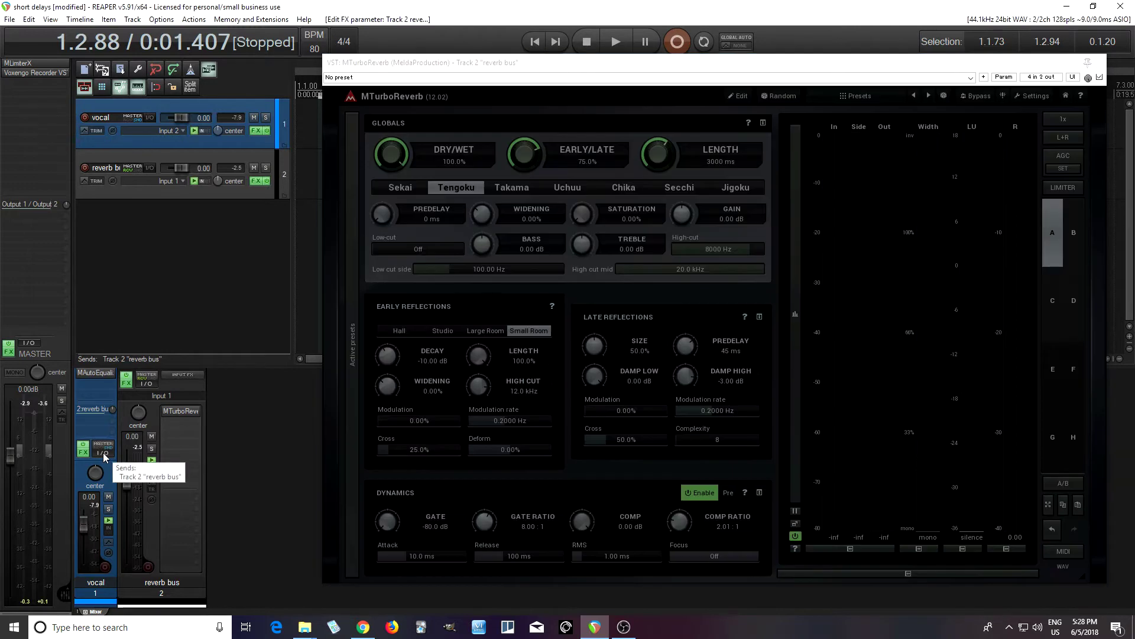
Start creating a second send from the vocal track.
click(113, 462)
Add a second vocal send to the reverb bus on channels 3/4, then play and stop to check.
drag(739, 285, 782, 286)
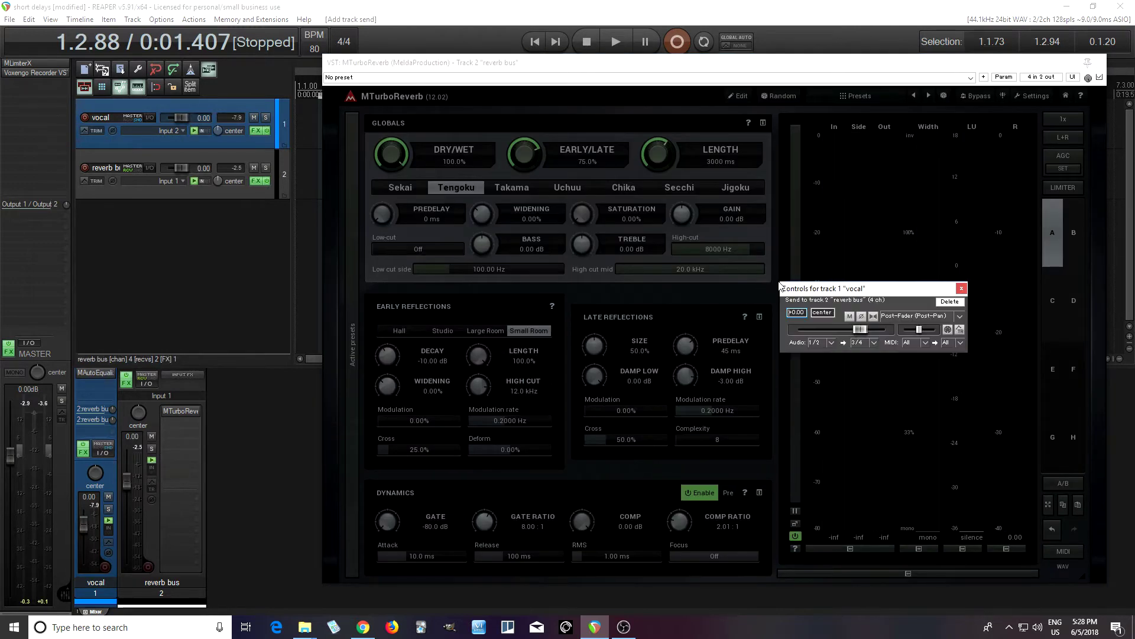
click(961, 288)
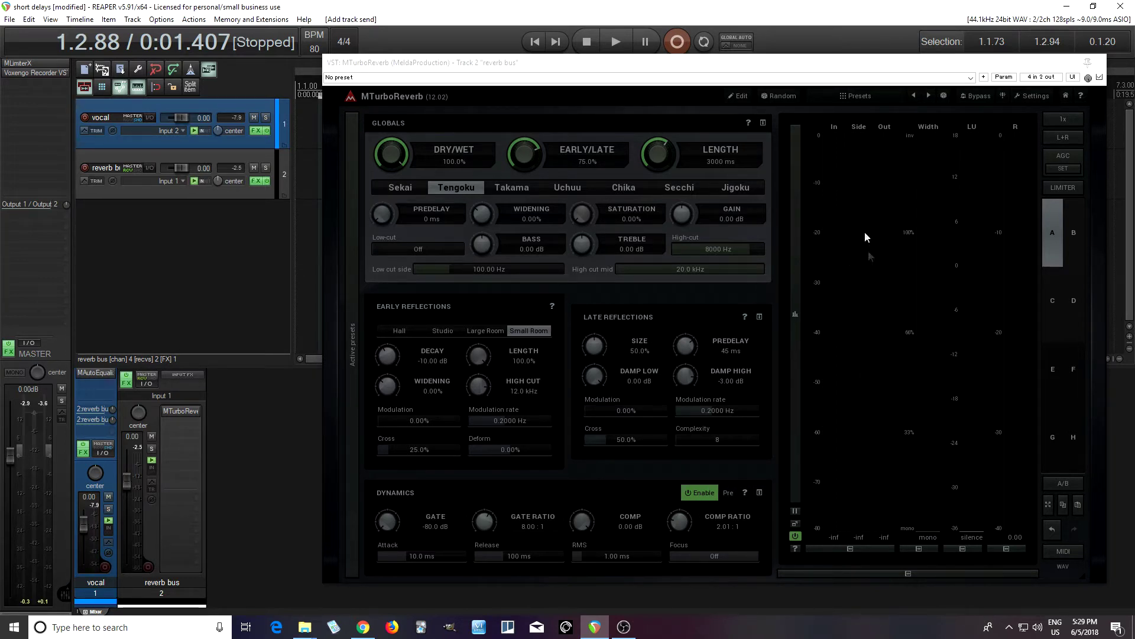
click(619, 42)
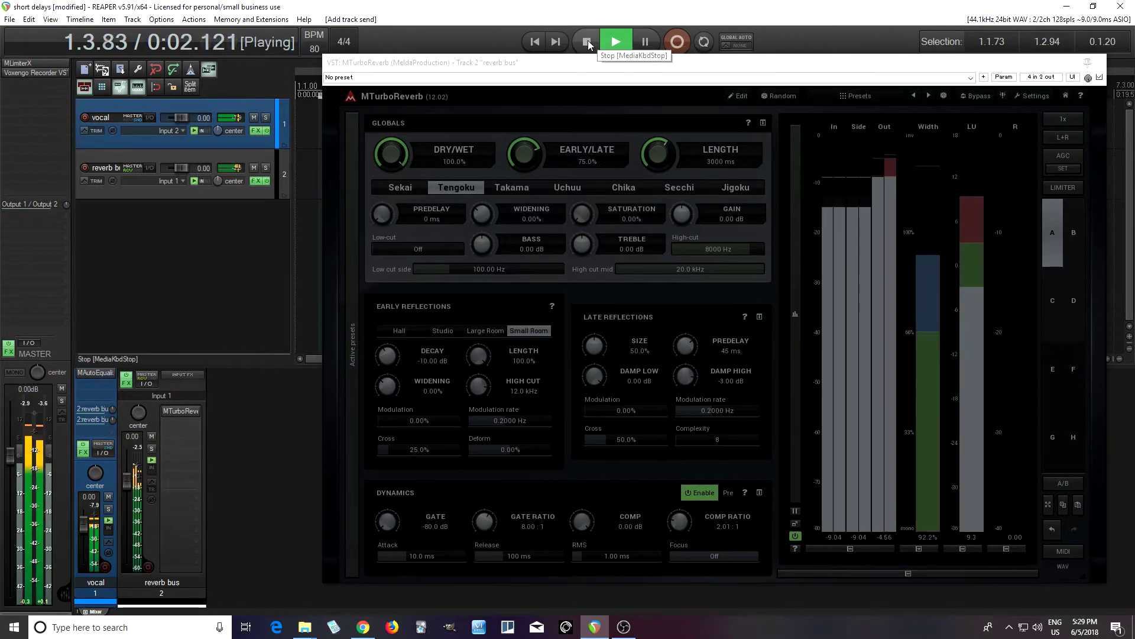
click(588, 43)
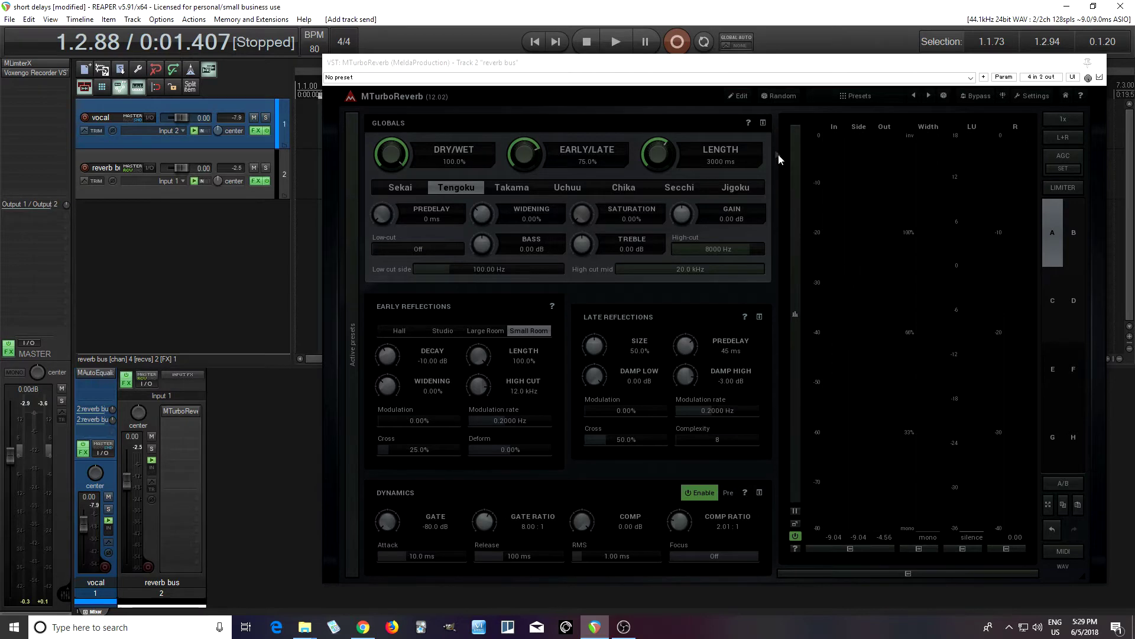
Switch MTurboReverb's dynamics module to key off the side-chain input, then return to easy view.
click(744, 98)
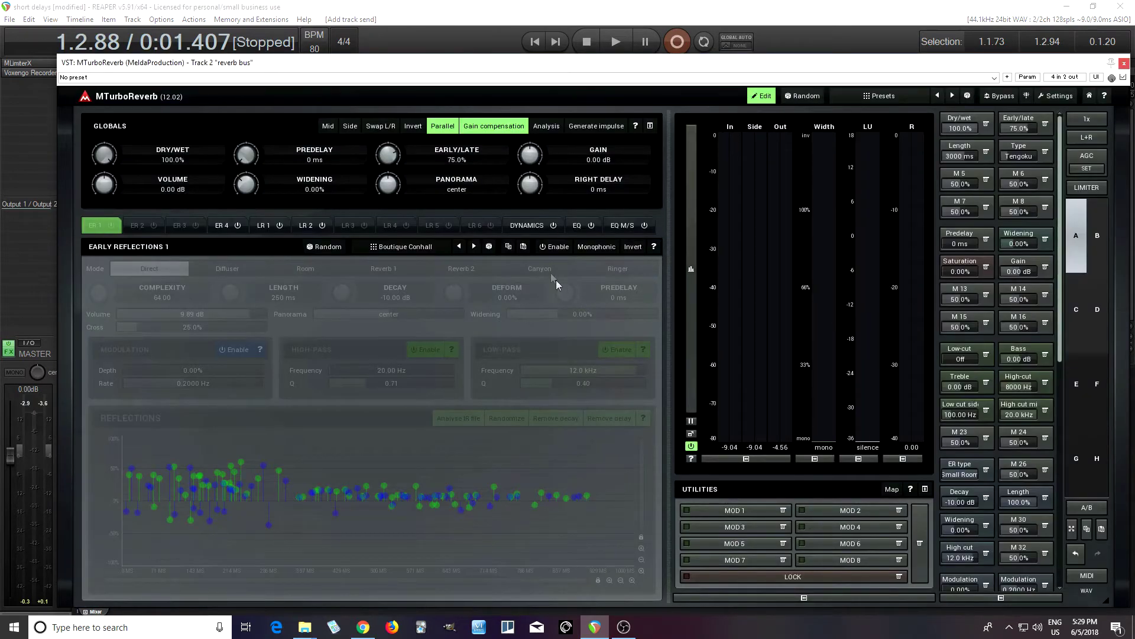
click(528, 225)
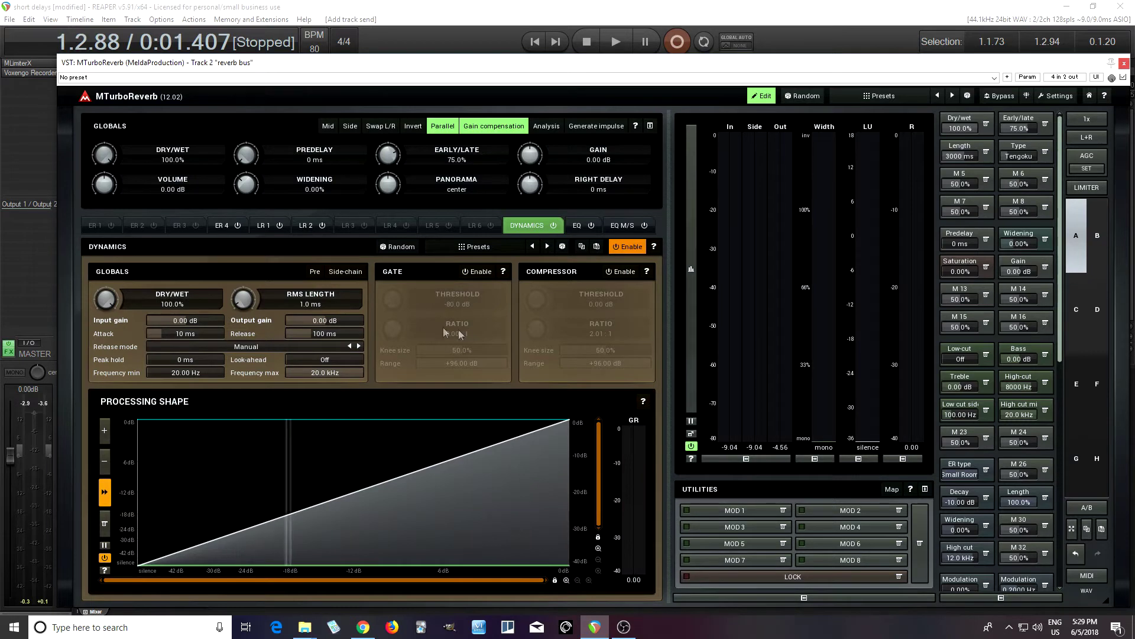
click(351, 275)
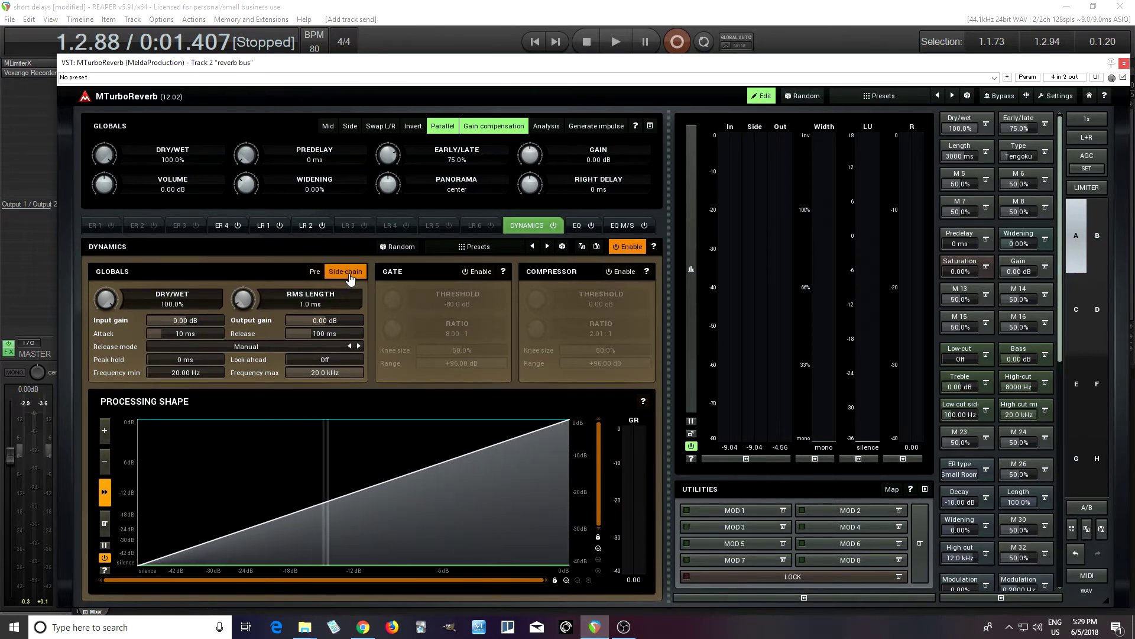
click(761, 98)
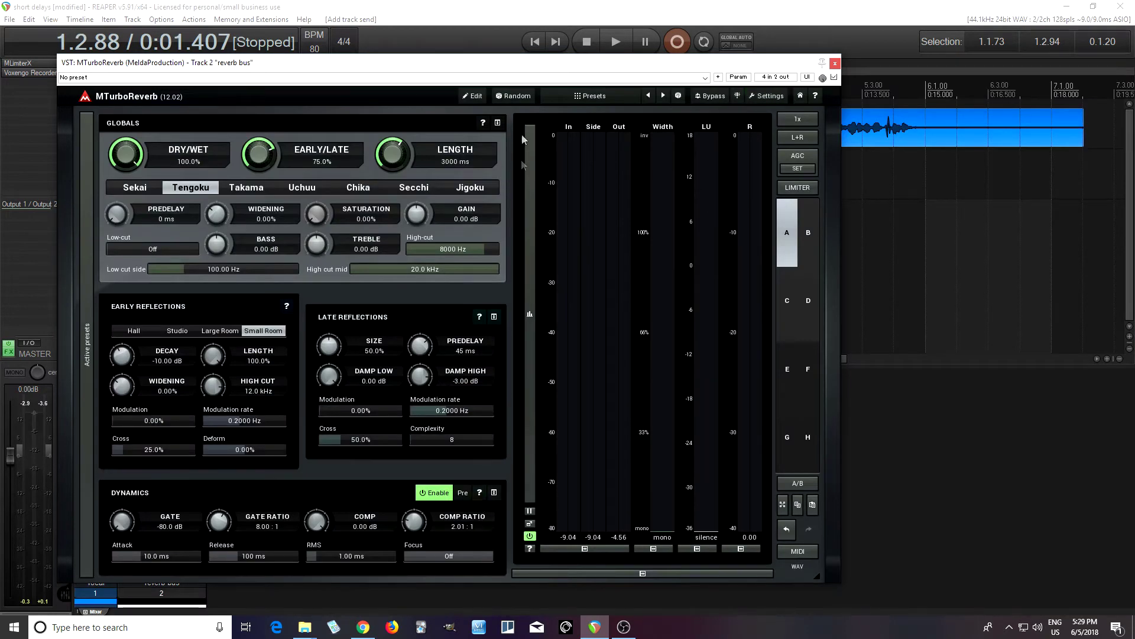
Set the ducking compressor ratio to 4.08:1 and the RMS time to 4.0 ms.
drag(514, 74, 633, 79)
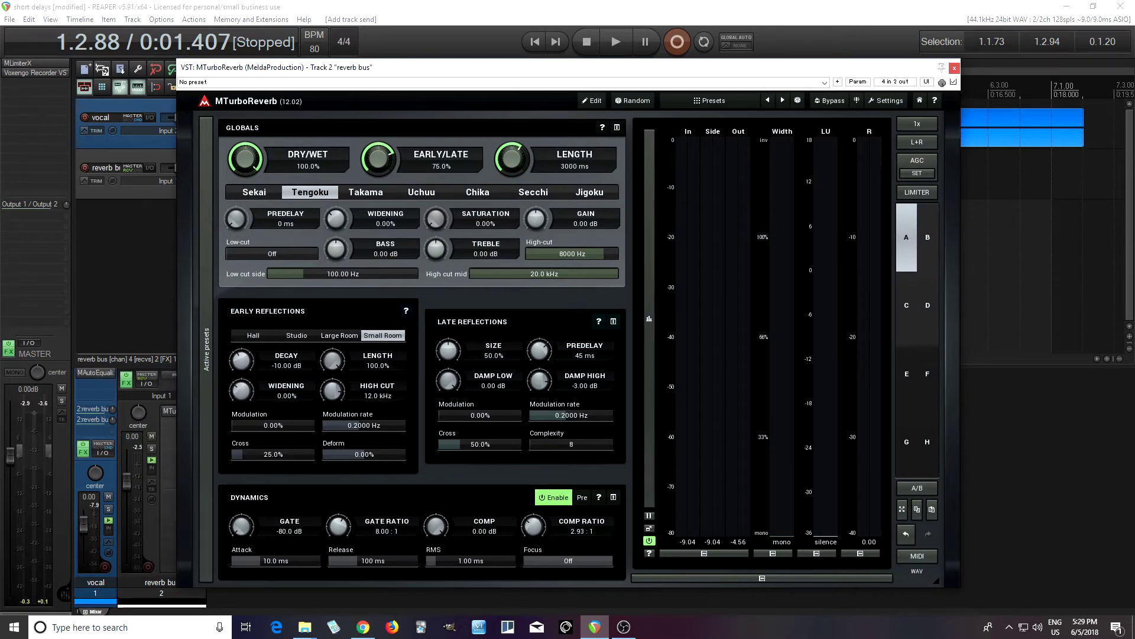
drag(532, 525, 533, 523)
drag(470, 561, 473, 561)
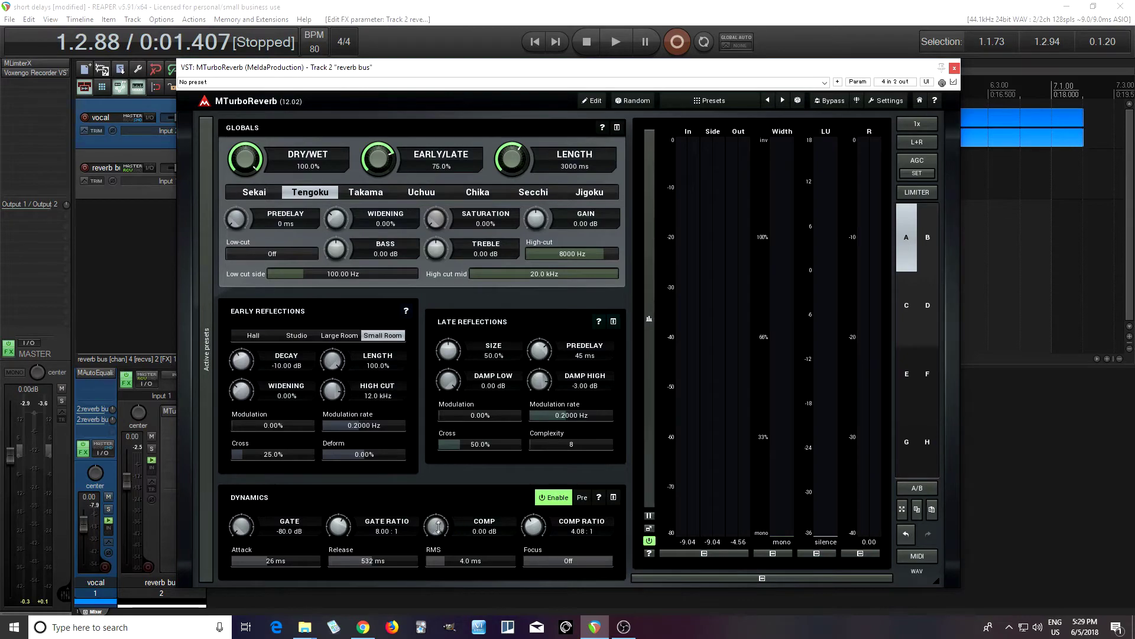
drag(663, 73, 720, 164)
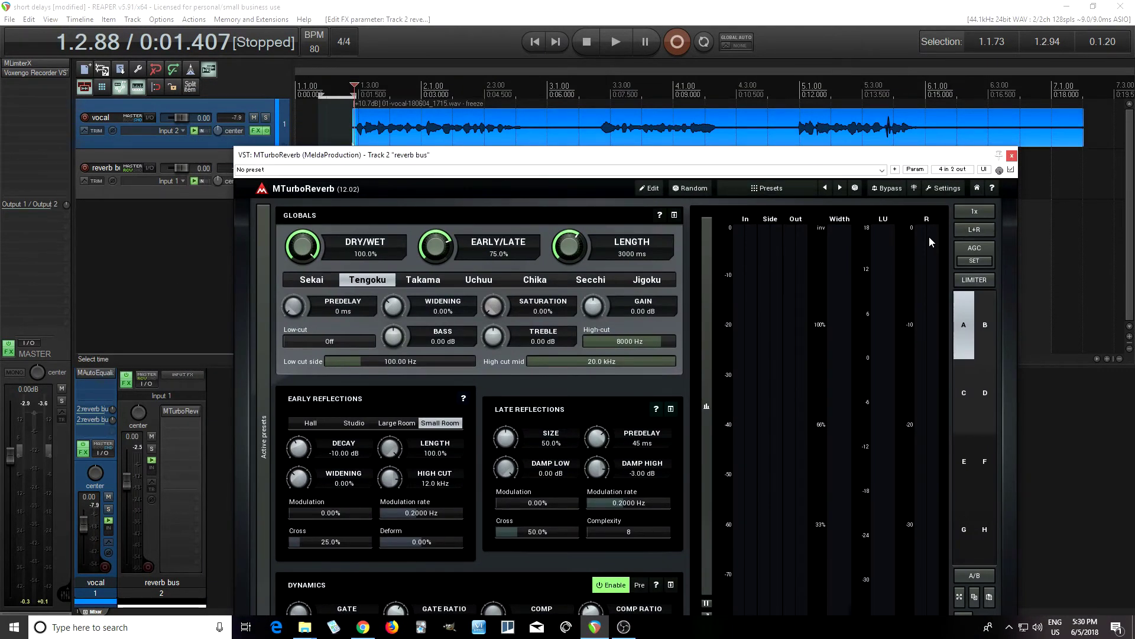
Play the vocal to hear the reverb ducked at a -29.4 dB threshold, then stop.
drag(700, 161, 679, 79)
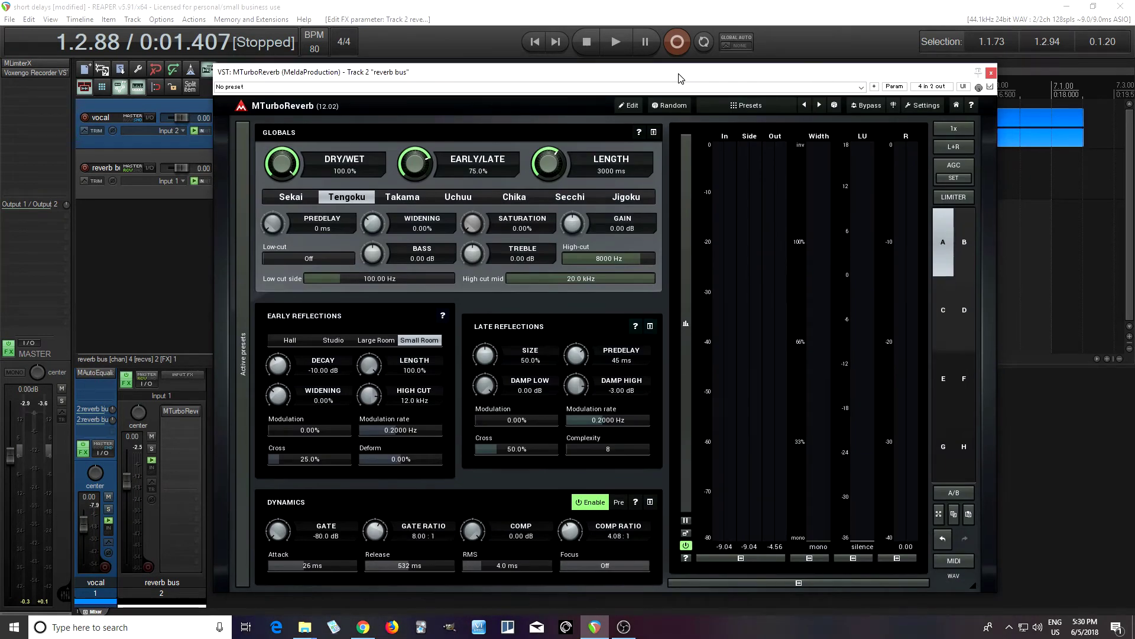
click(619, 43)
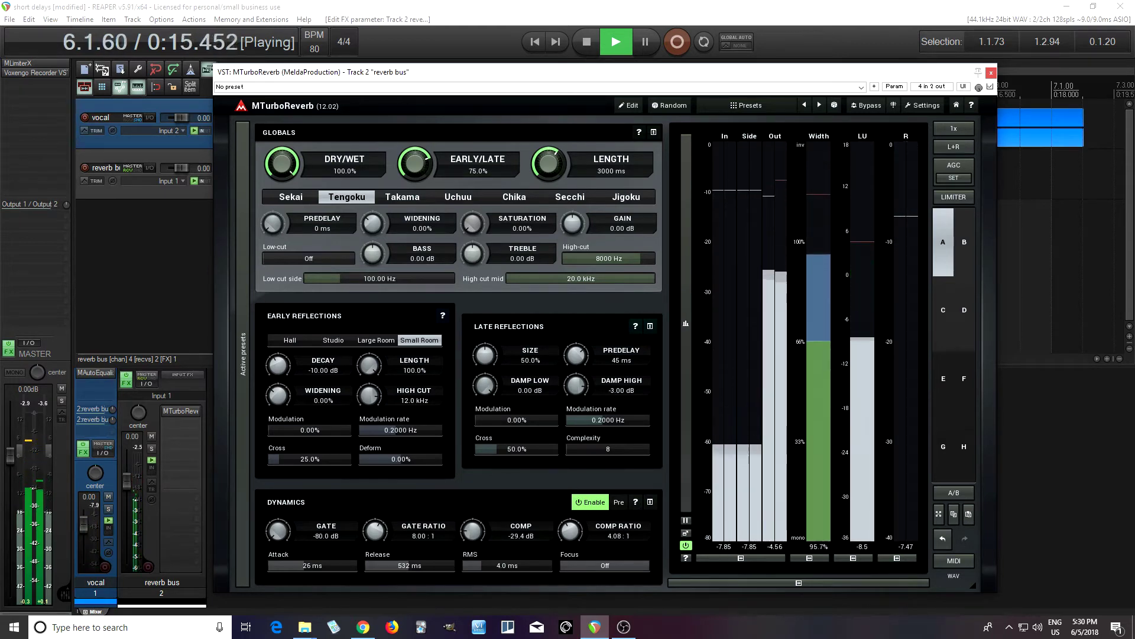
click(584, 48)
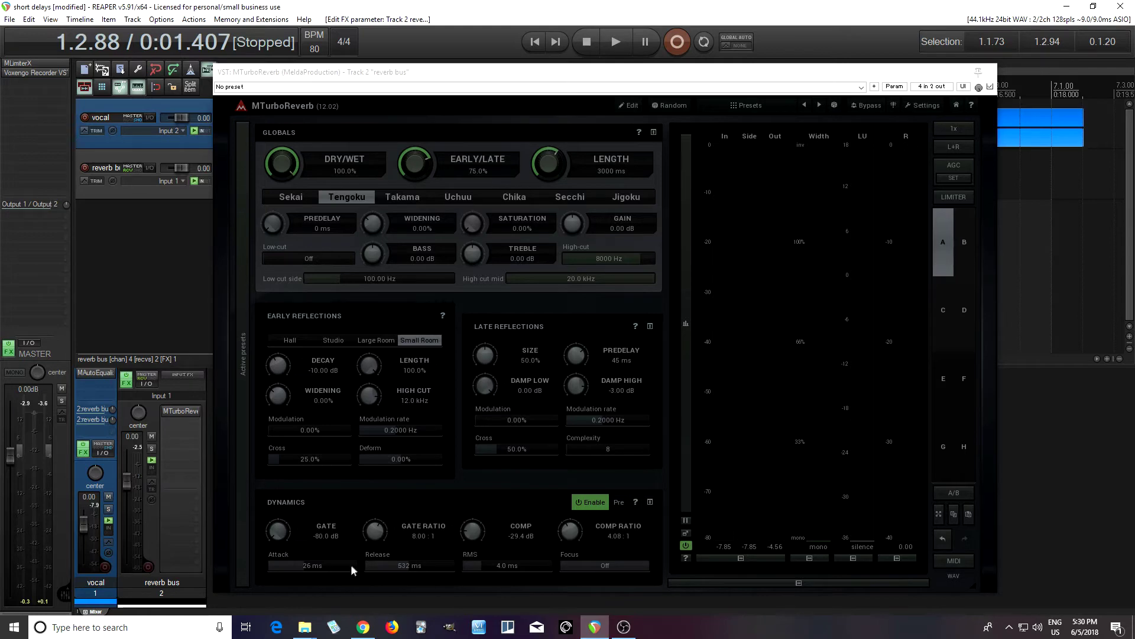
Raise the ducking release to about 755 ms and audition the vocal, then stop.
click(307, 565)
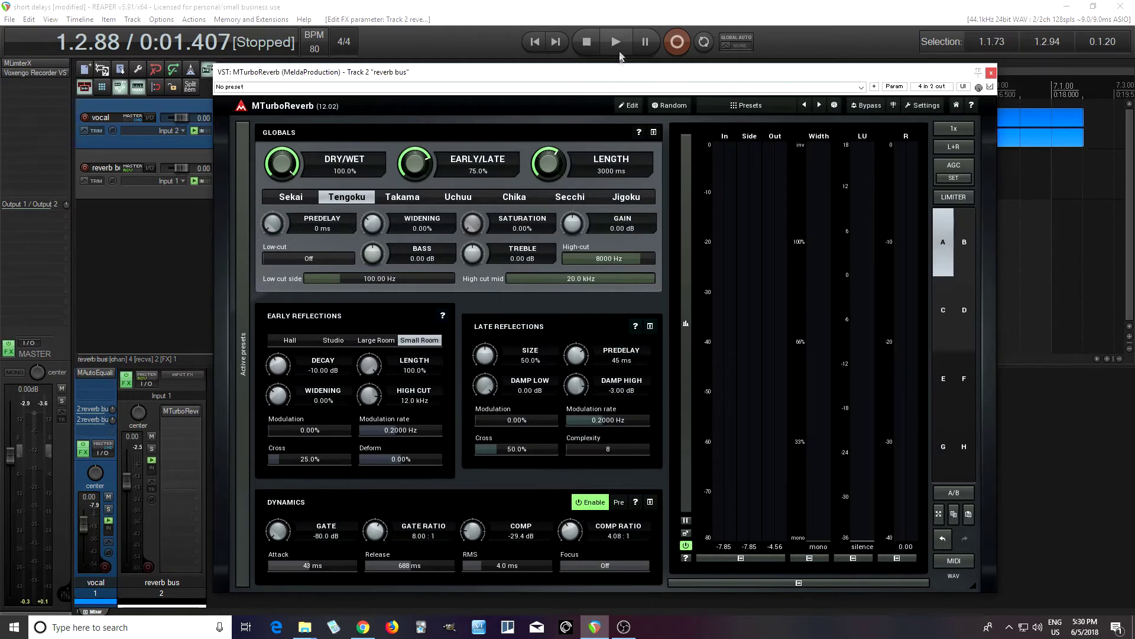
drag(404, 566, 405, 561)
click(628, 44)
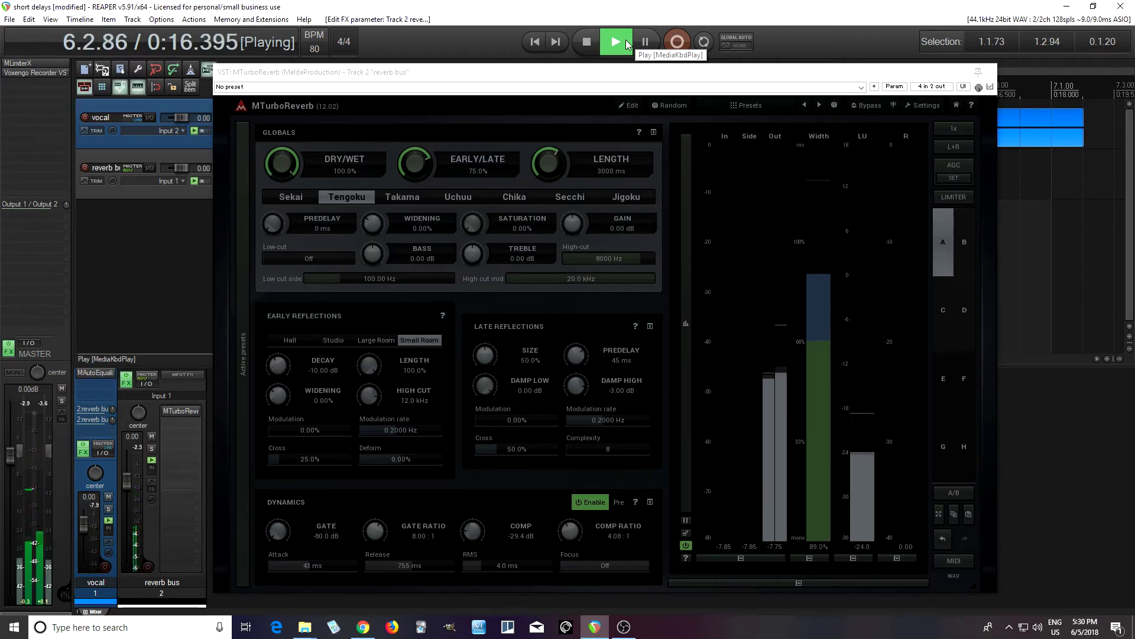
click(587, 40)
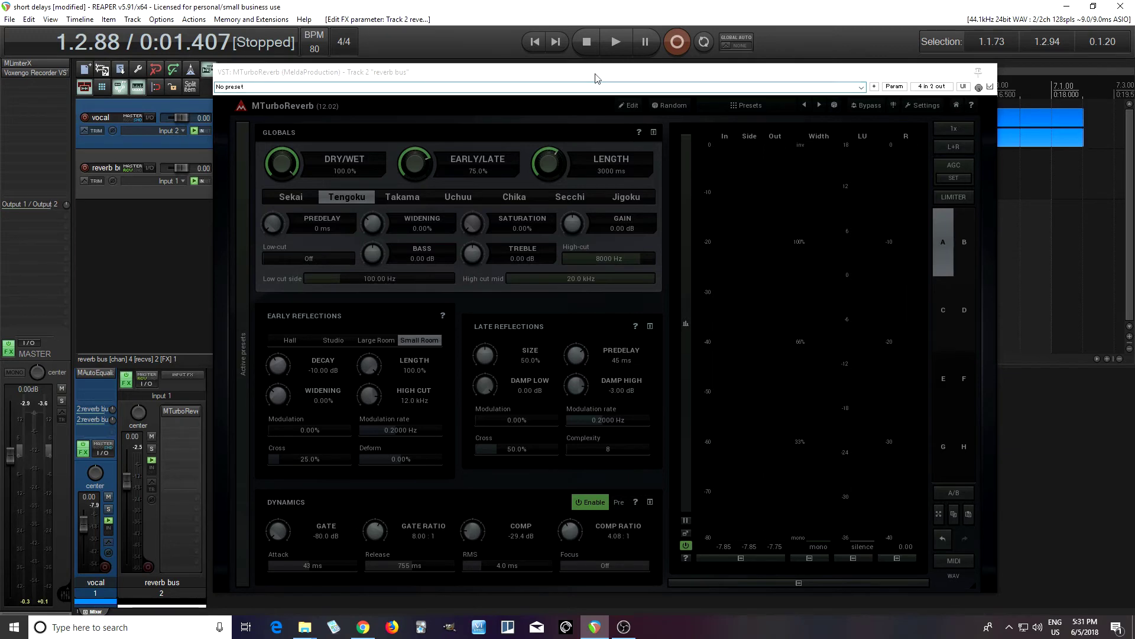
Move the plugin window up-left and switch MTurboReverb to its detailed edit view.
drag(598, 71, 648, 60)
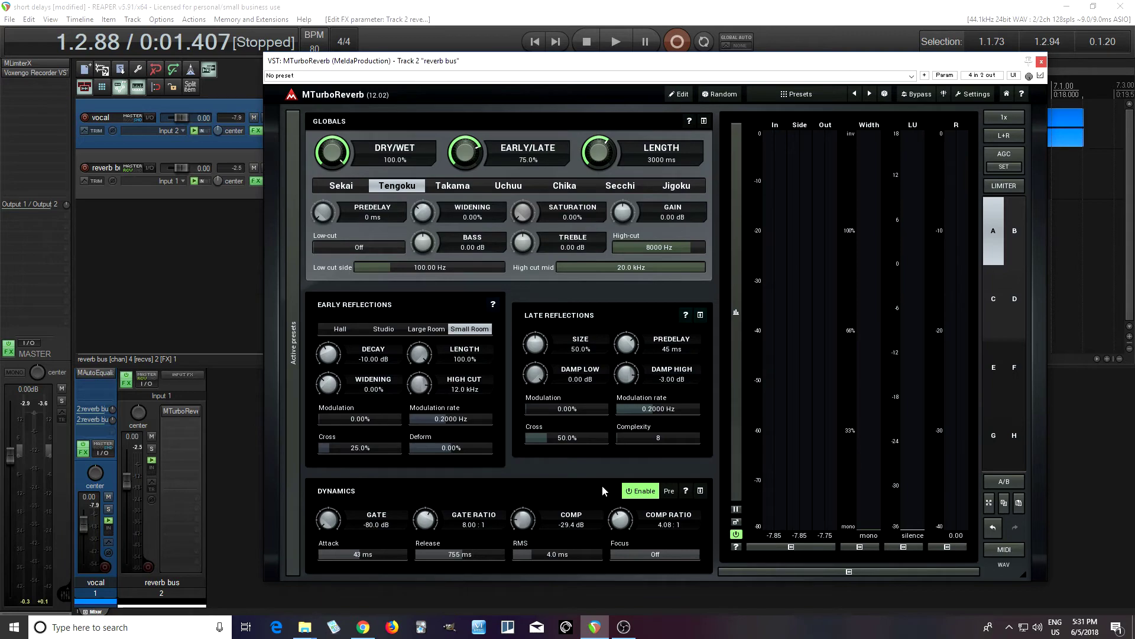
drag(520, 66, 430, 69)
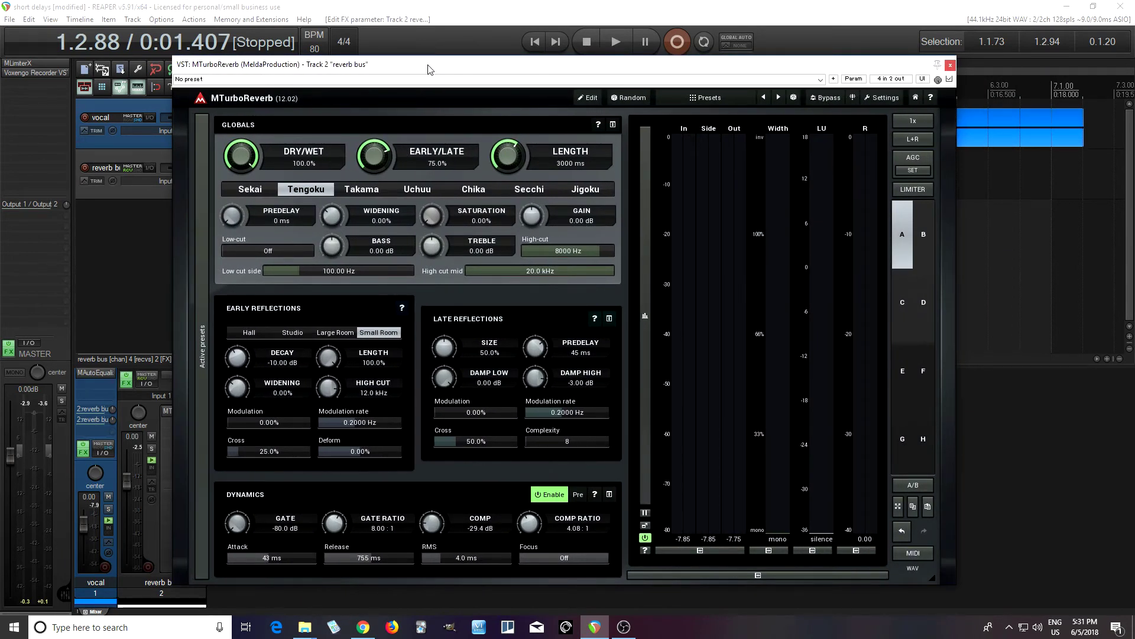
click(591, 98)
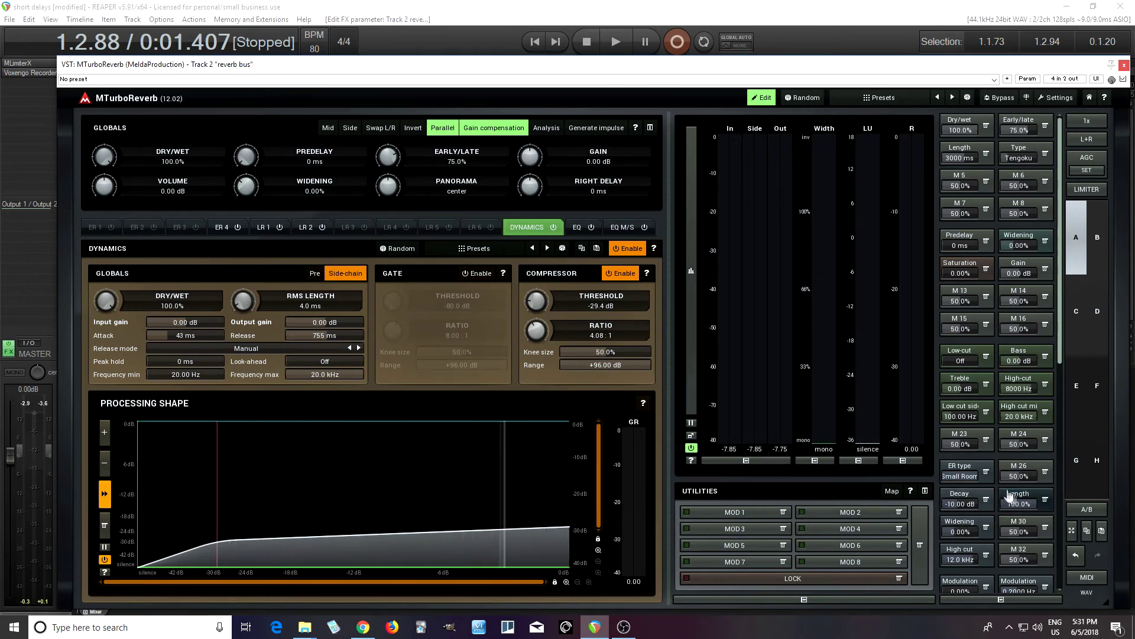
Copy the Pre multiparameter's settings into empty multiparameter 52.
drag(1057, 377, 1063, 589)
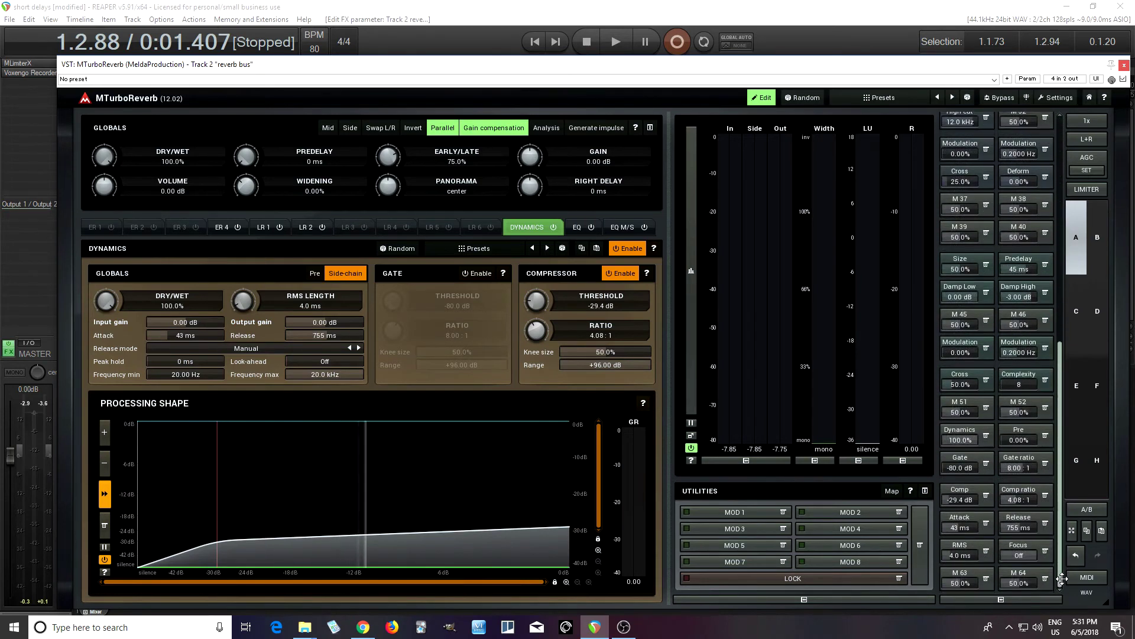
click(1025, 435)
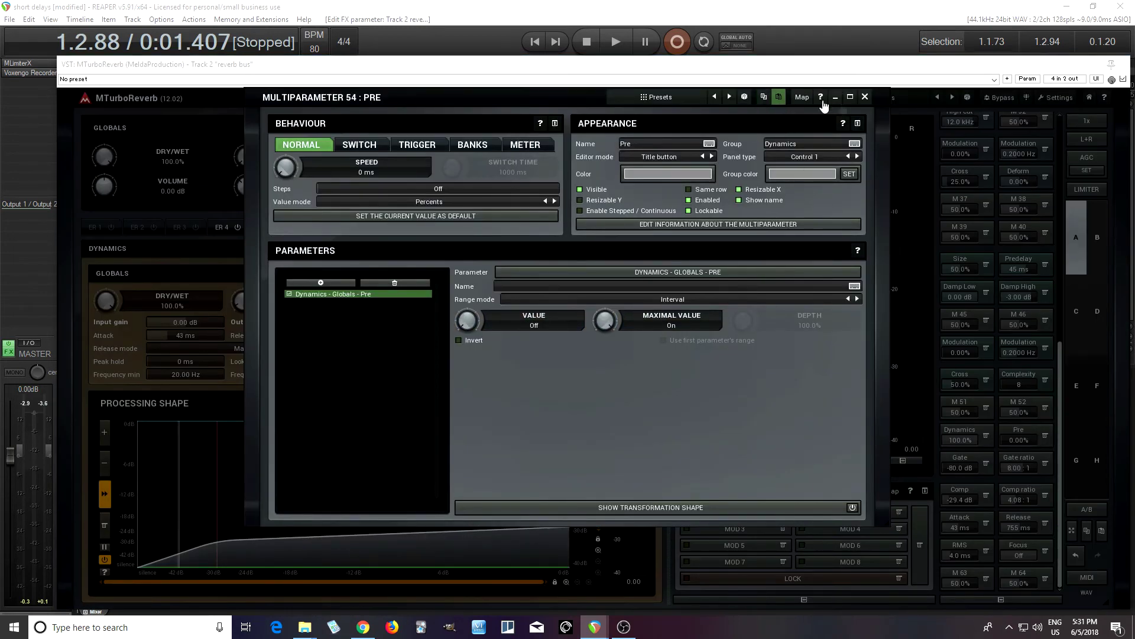
click(864, 97)
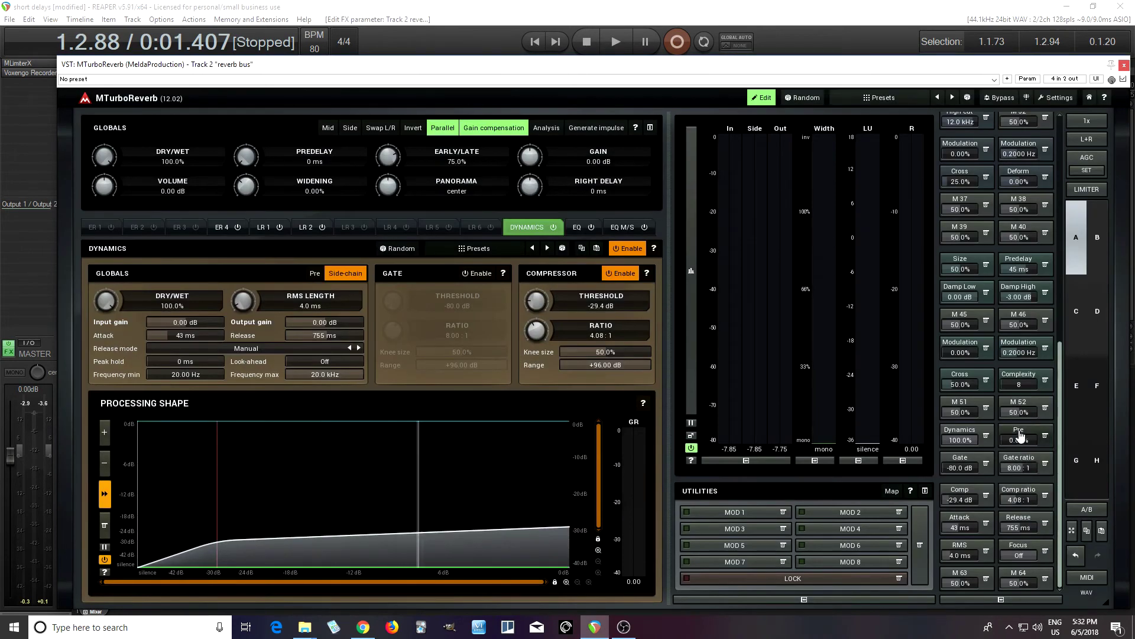
click(1020, 403)
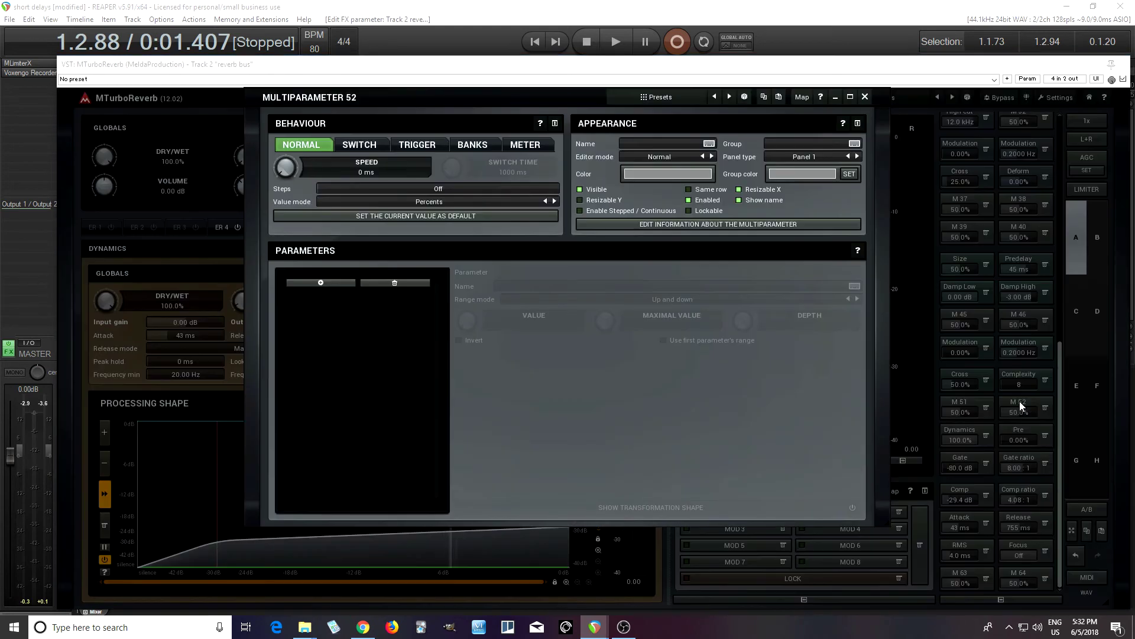
click(779, 97)
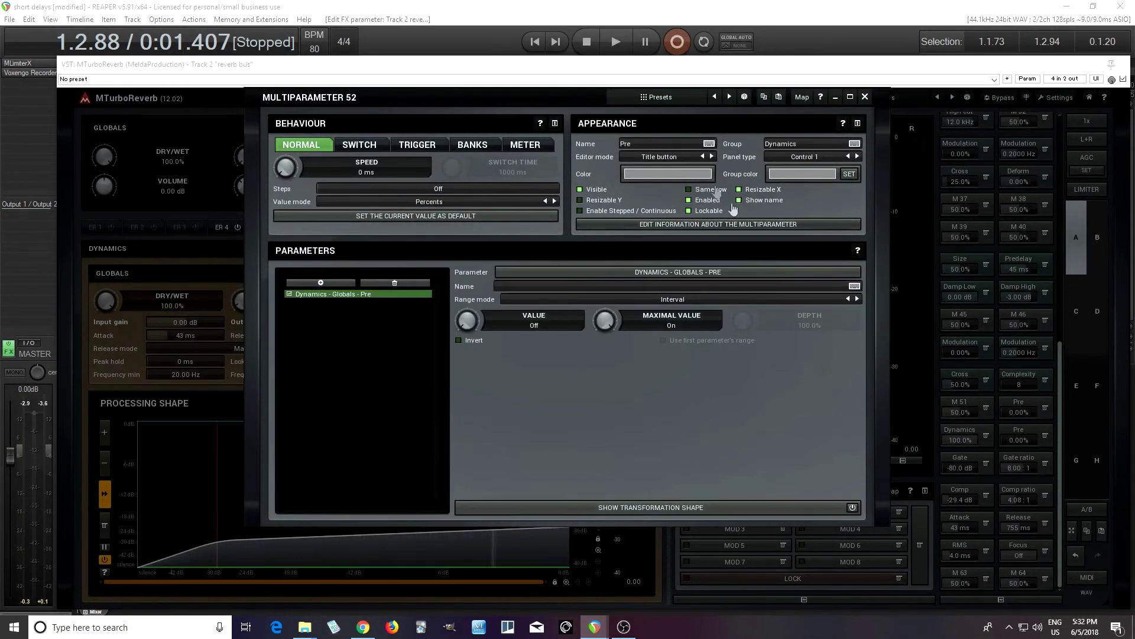
Rename multiparameter 52 'Sidechain' and link it to Dynamics > Globals > Side-chain.
click(629, 144)
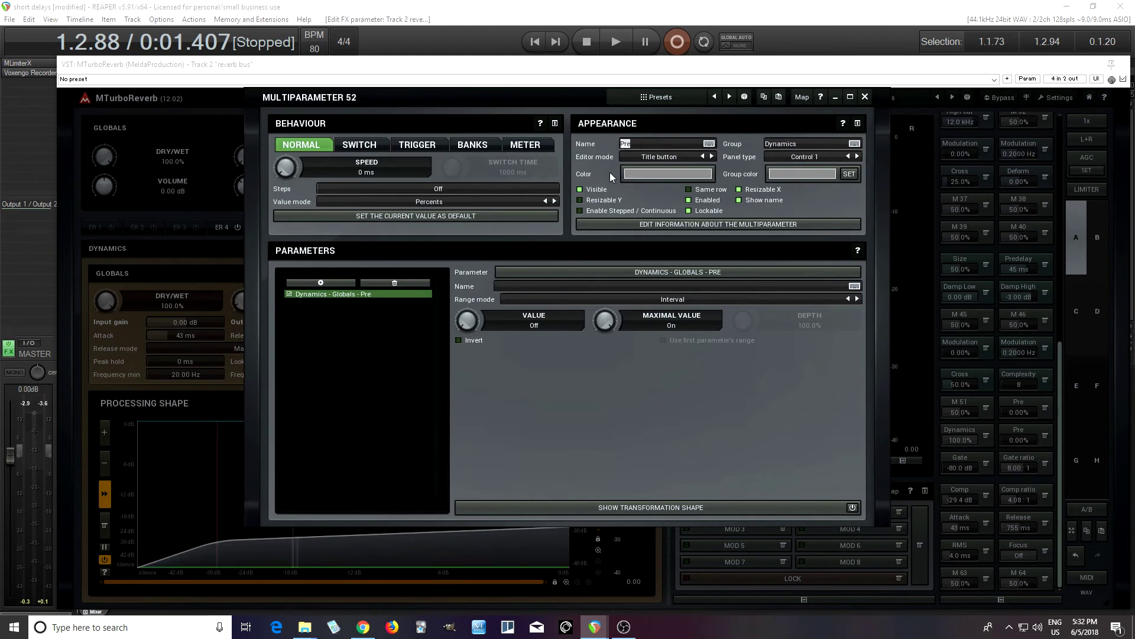
text(Sidechain)
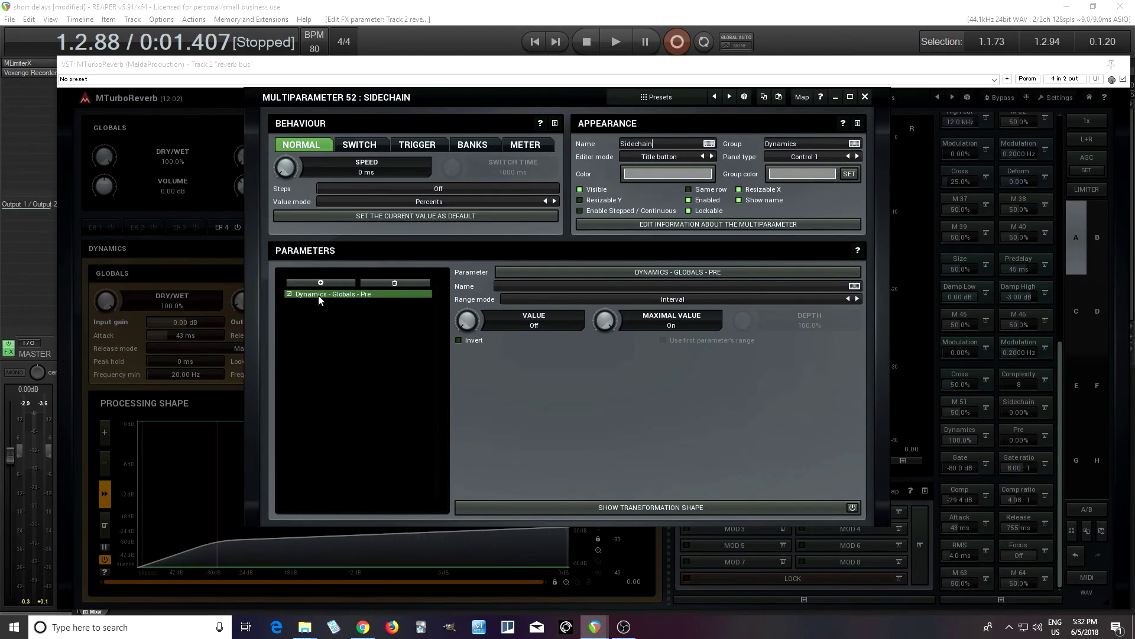
double_click(369, 296)
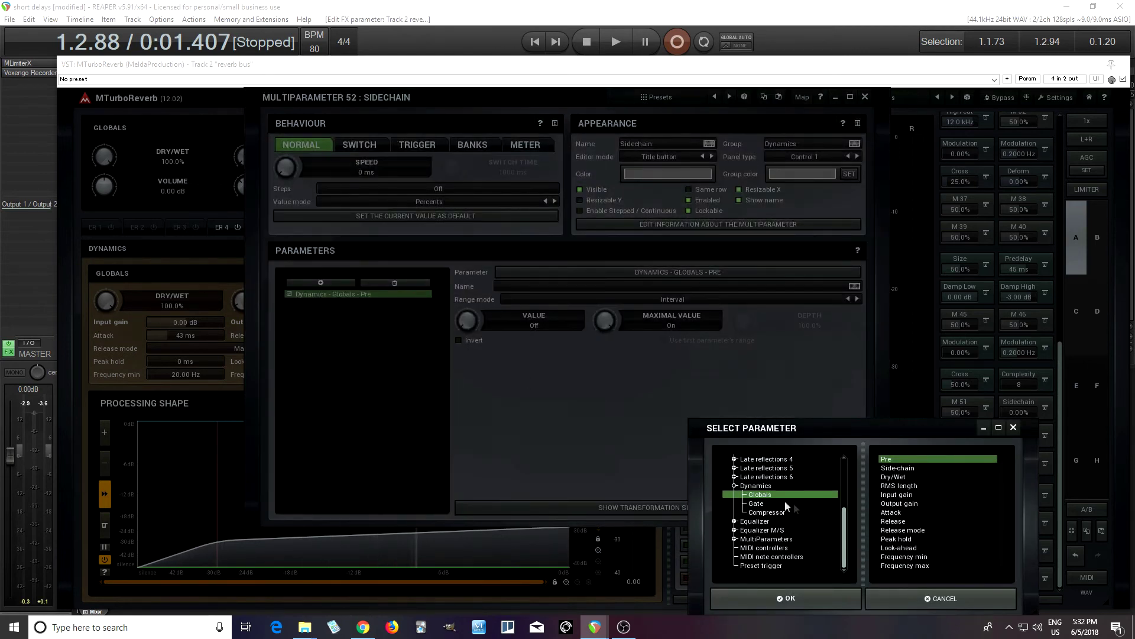
click(899, 467)
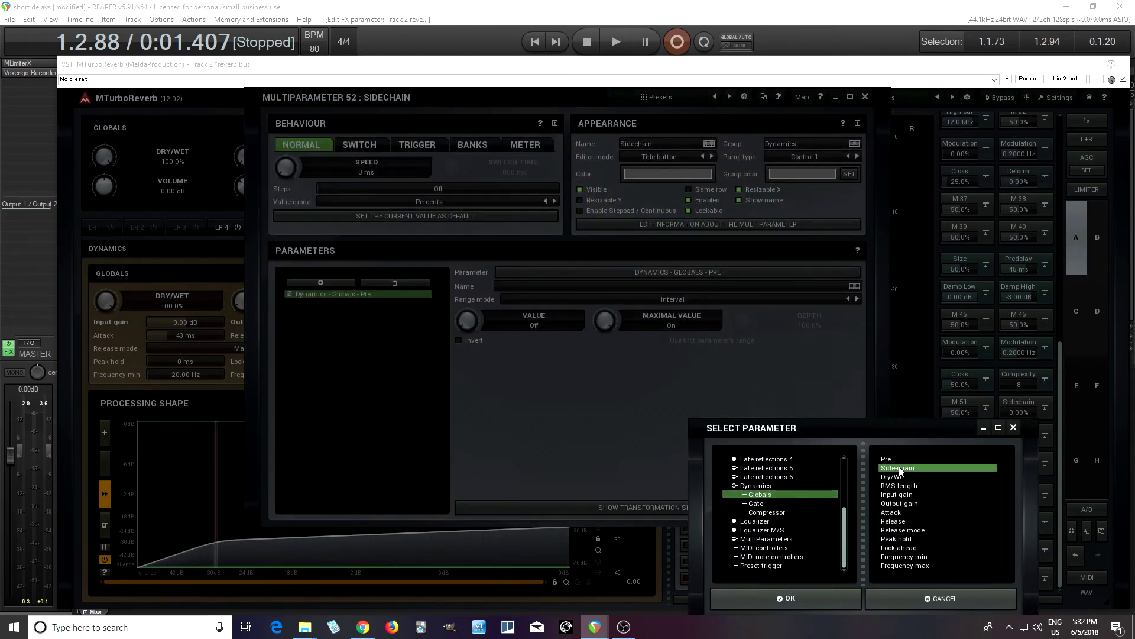
click(786, 598)
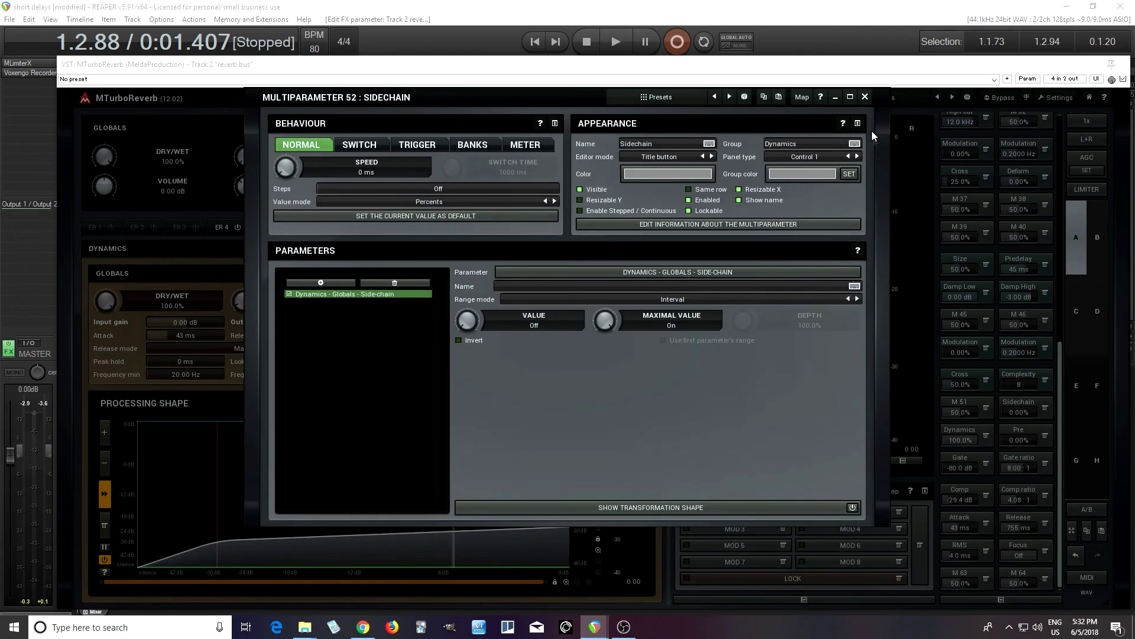
Back in the compact view, toggle the new Sidechain button off and on several times.
click(865, 96)
click(762, 98)
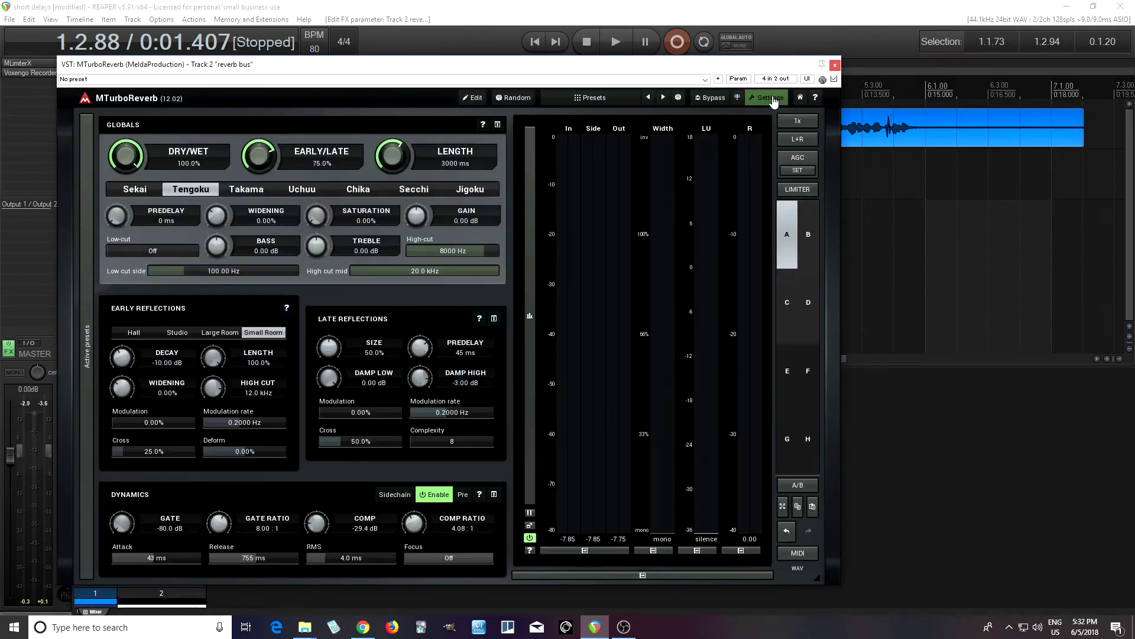
click(403, 500)
click(401, 500)
click(398, 500)
click(395, 501)
click(395, 500)
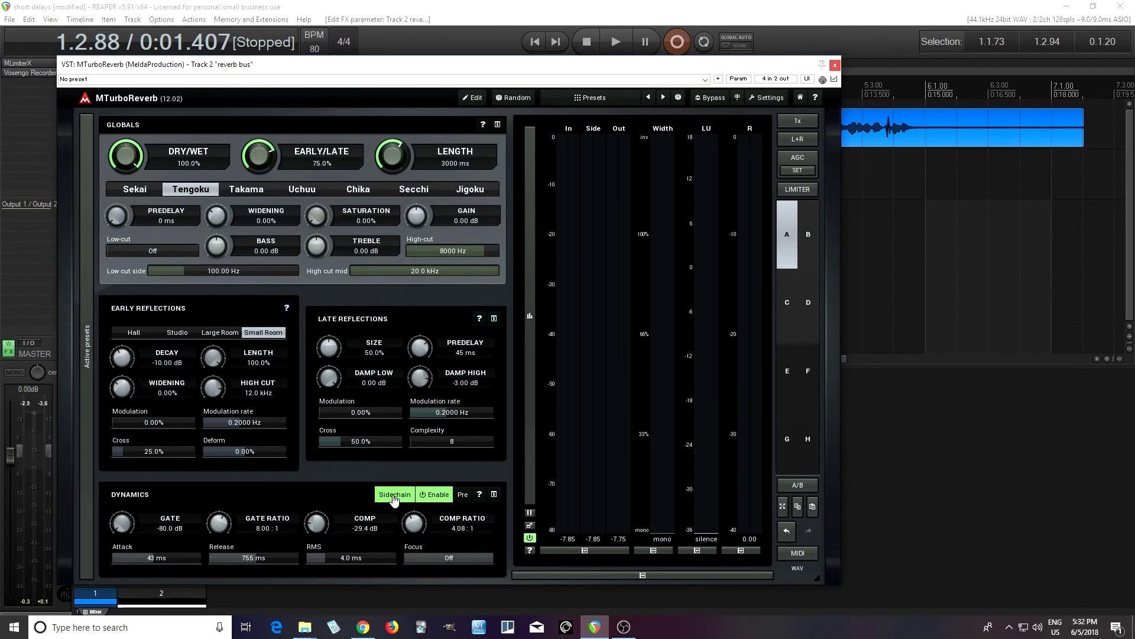
click(395, 500)
click(395, 501)
Leave the side-chain on, confirm it in the Edit view, then bring up the preset browser.
click(398, 500)
click(397, 500)
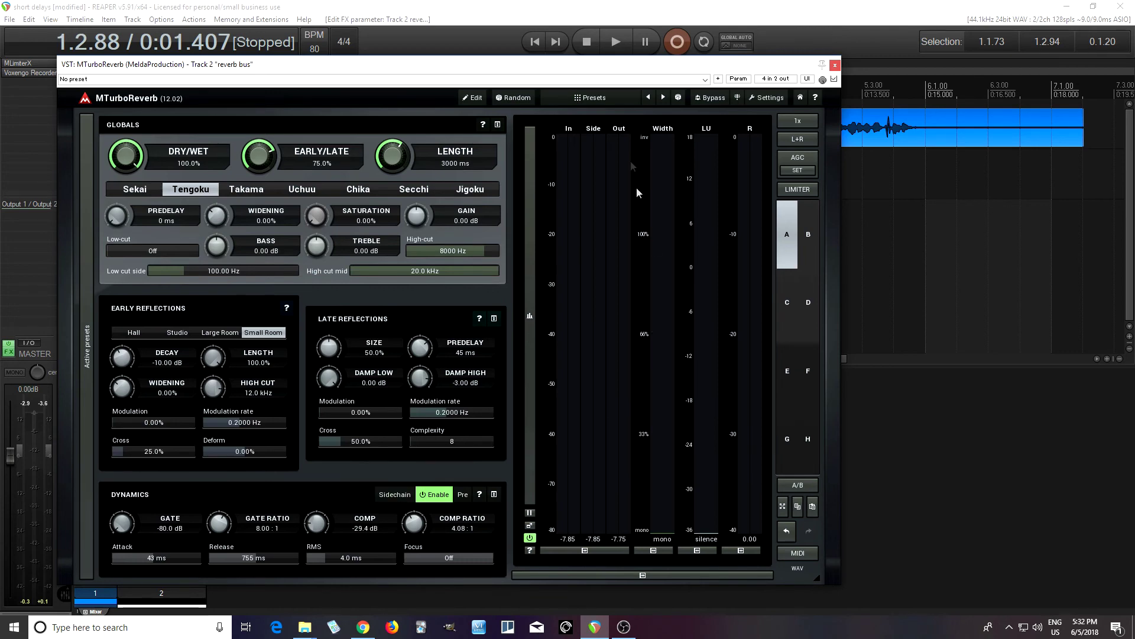
click(473, 98)
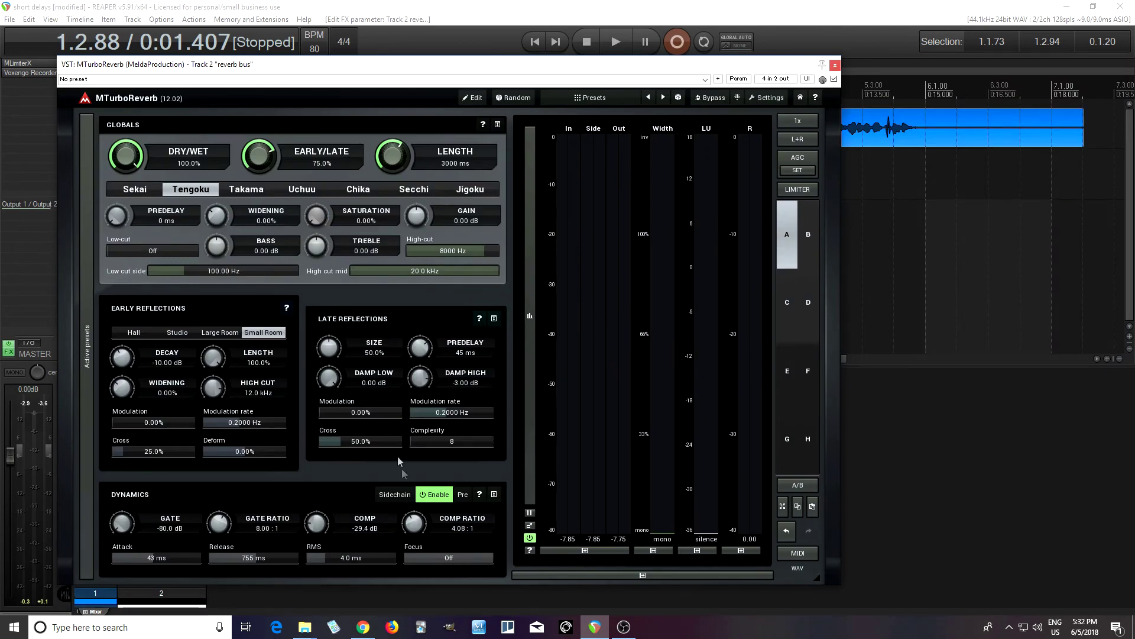
click(394, 494)
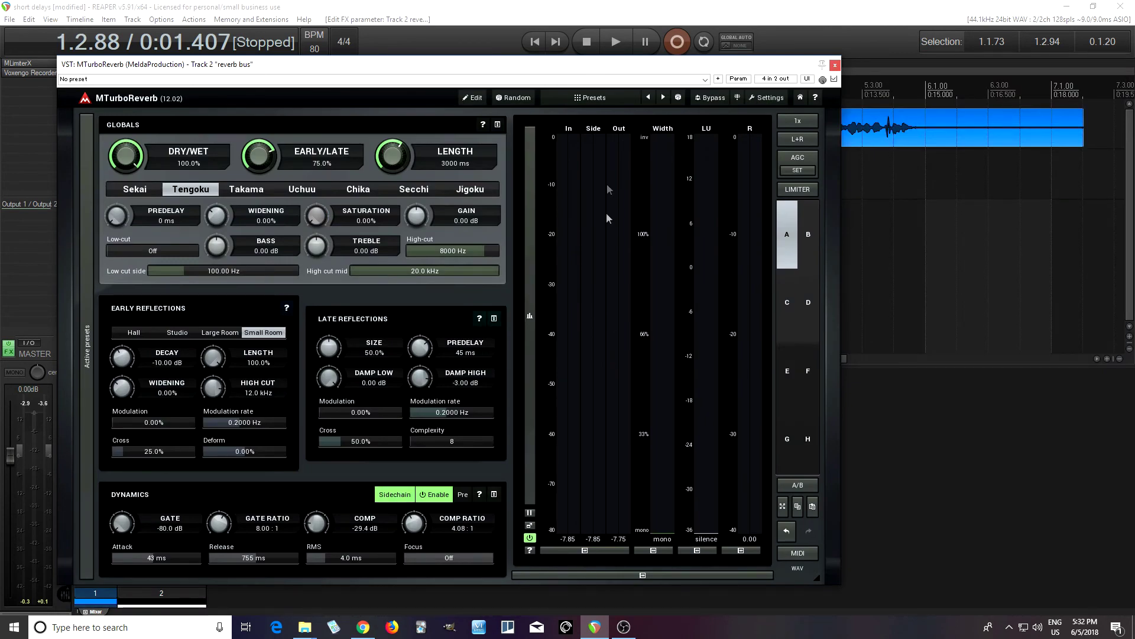
click(476, 98)
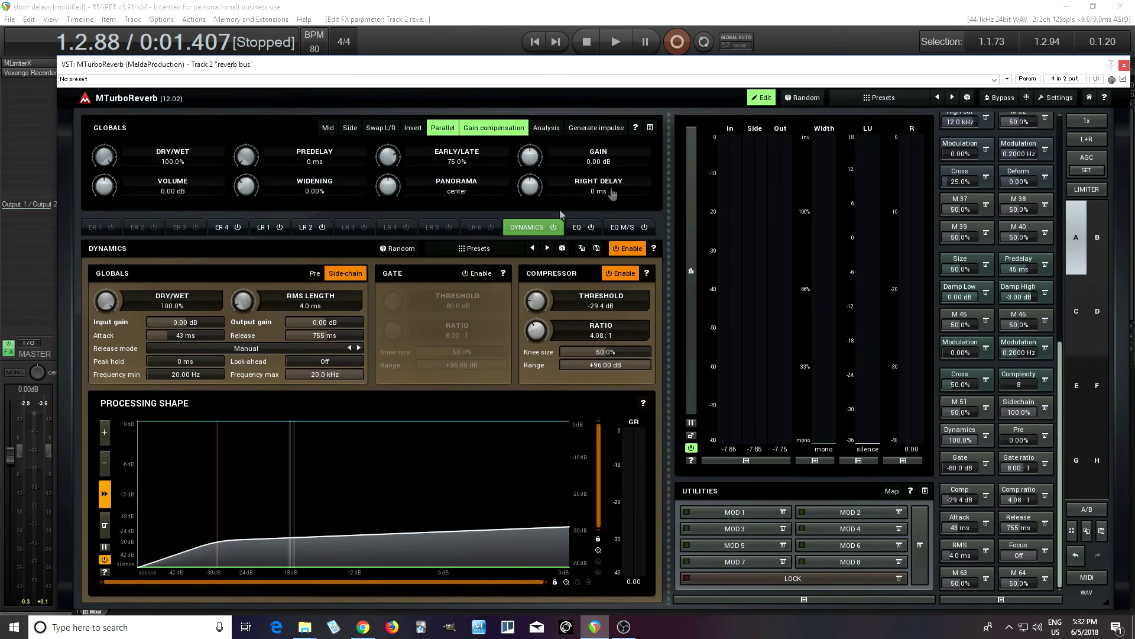
click(769, 97)
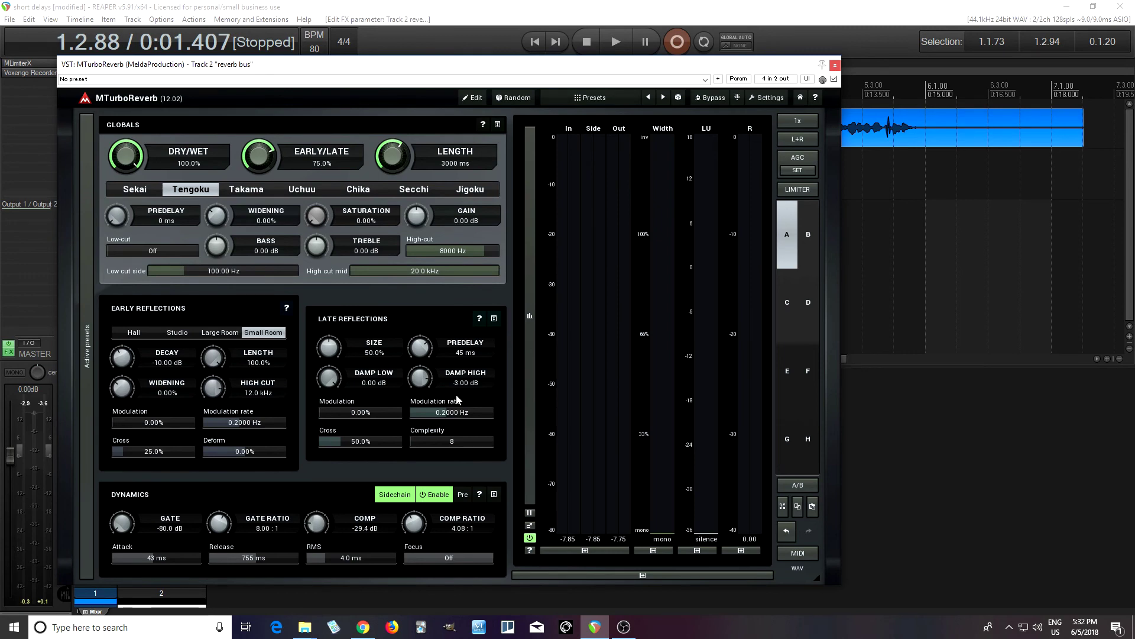
click(592, 98)
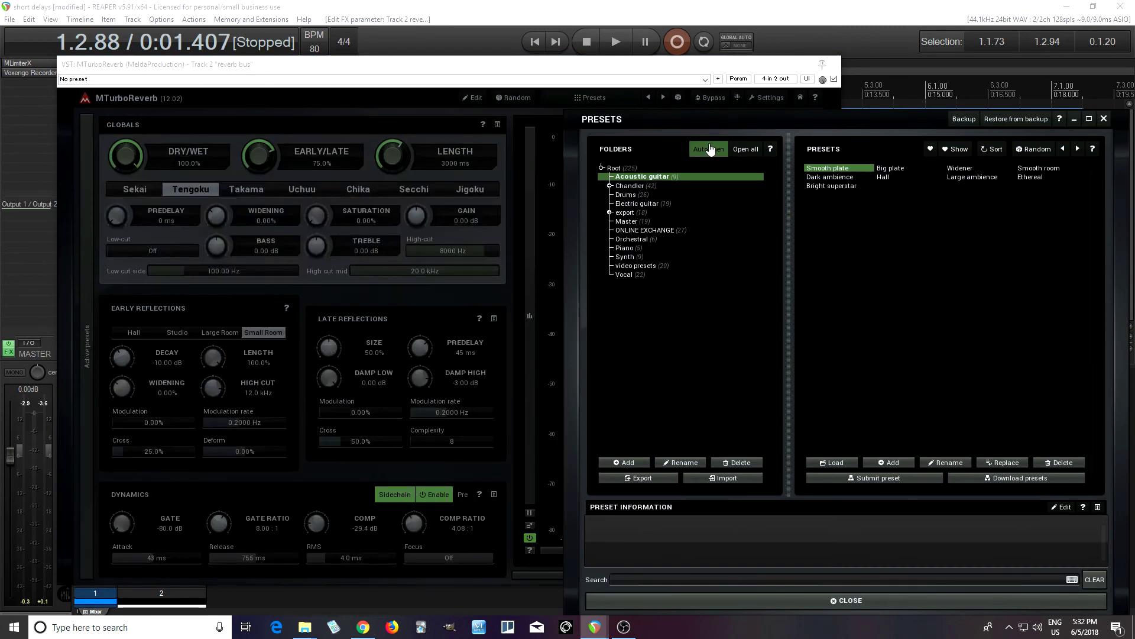
Close the preset browser and expand the Active presets panel showing Large spaces presets like Benzaiten.
click(1104, 119)
click(87, 172)
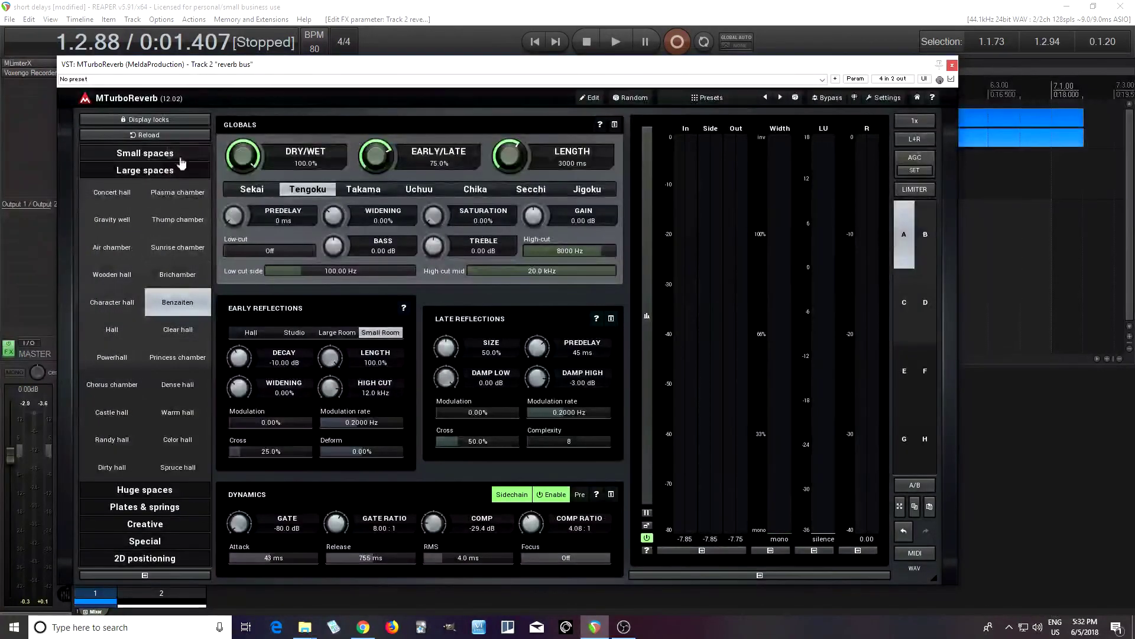